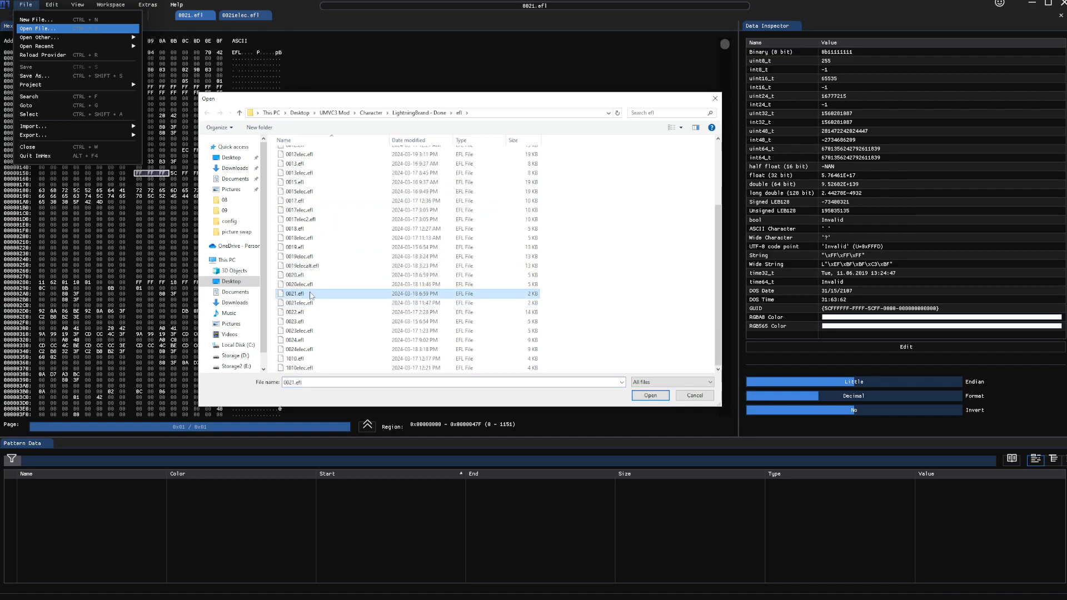
Step: Select 0021elec.efl in the Open dialog, then cancel so 0021.efl stays in view
left_click(307, 303)
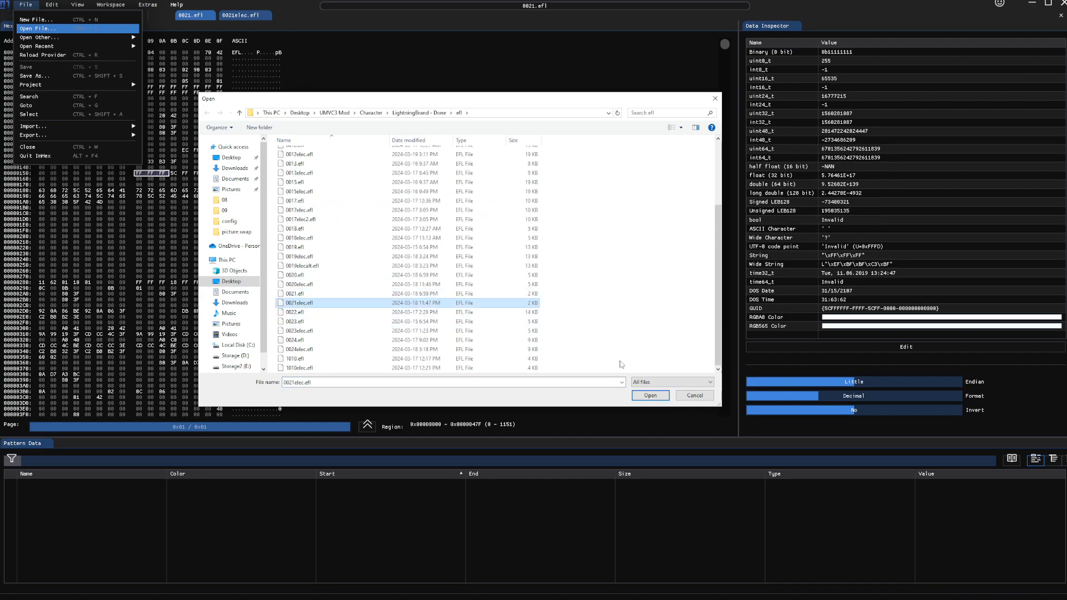
left_click(696, 397)
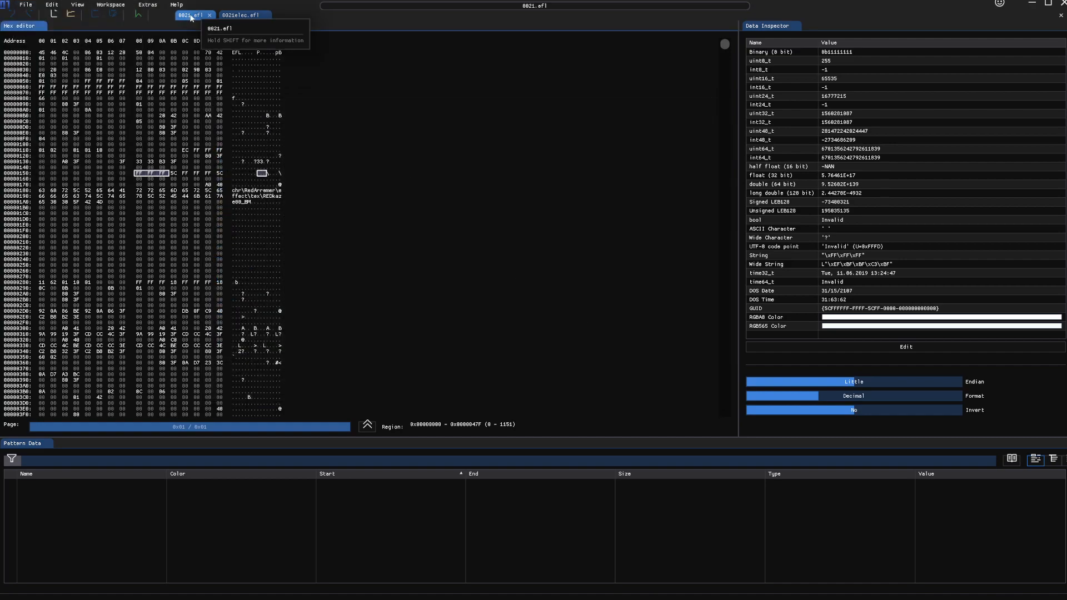
Step: Try byte selections from 0x158 to 0x18D, including the three FF bytes and the 5C byte
left_click(138, 175)
left_click_drag(139, 179, 212, 201)
left_click(219, 189)
left_click_drag(138, 173, 160, 178)
left_click(174, 175)
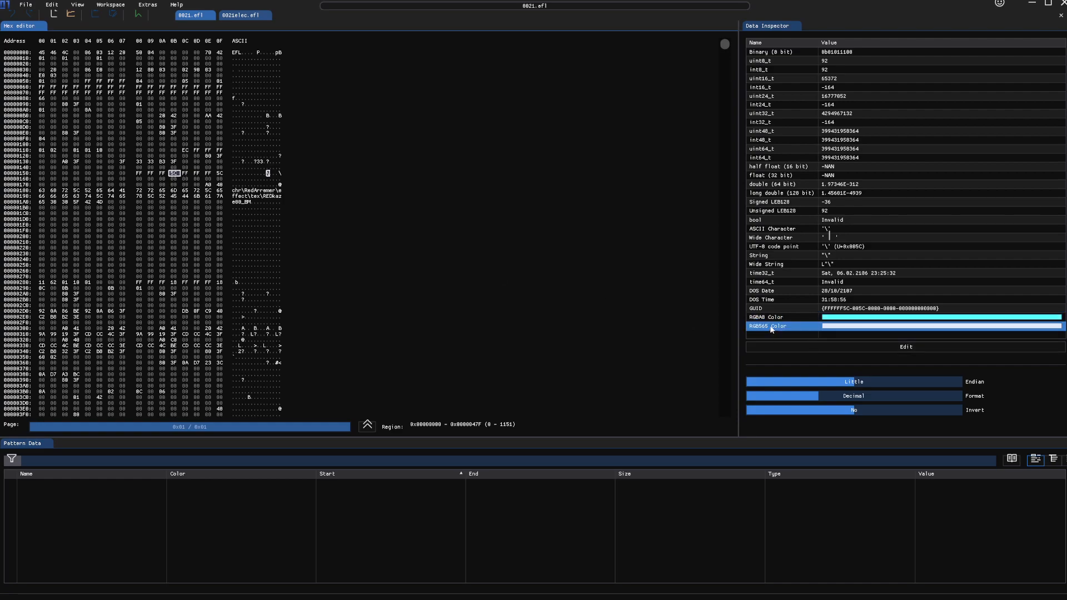
Step: Narrow the selection to FF FF FF 5C at 0x158, then select FF FF FF 18 at 0x288
left_click_drag(140, 174, 174, 176)
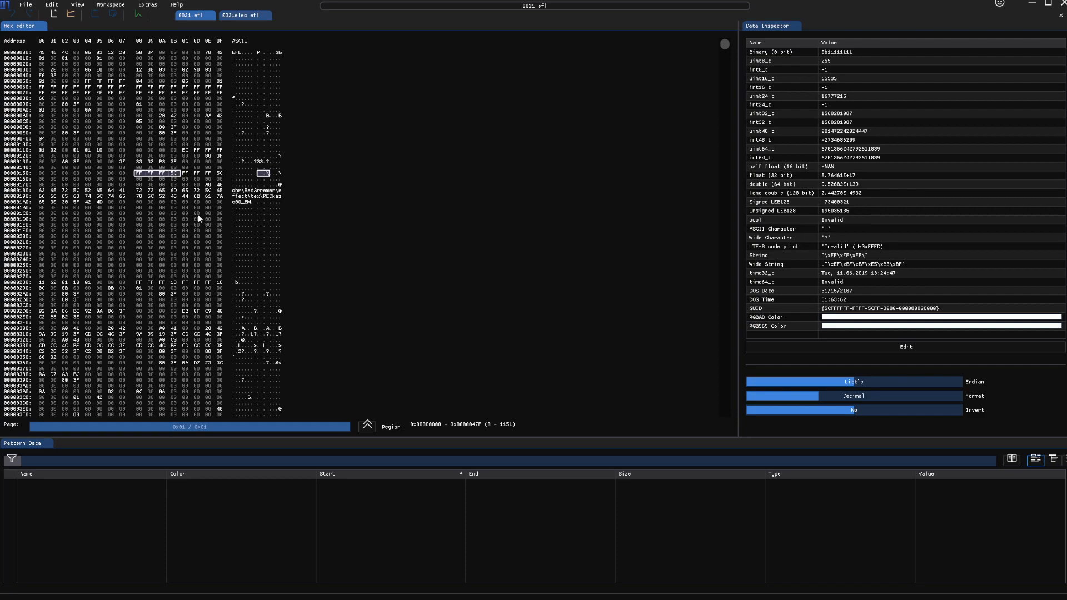
left_click_drag(220, 174, 138, 175)
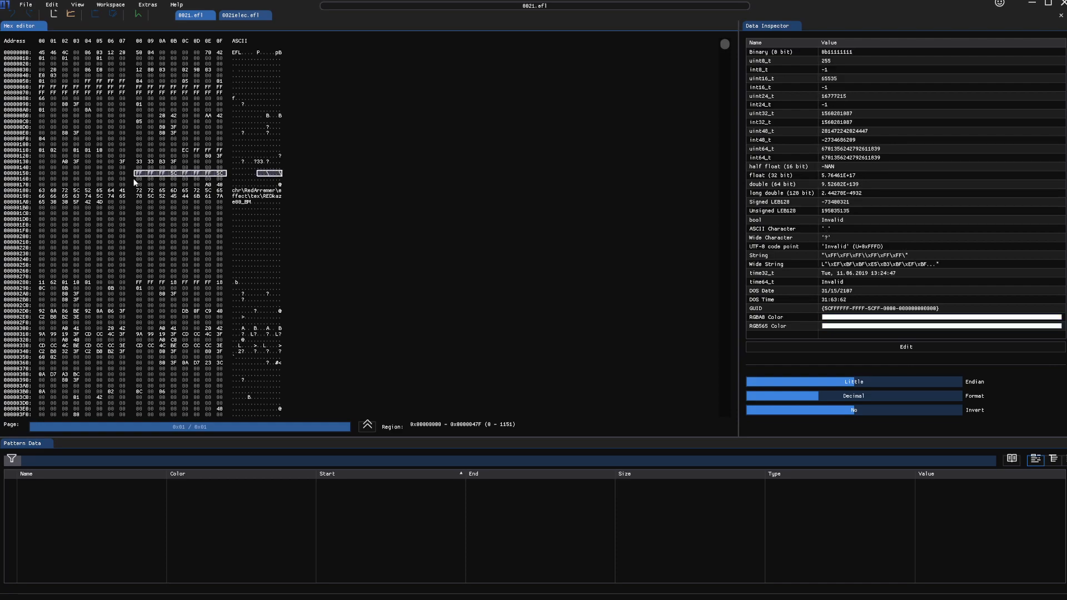
left_click_drag(173, 174, 142, 176)
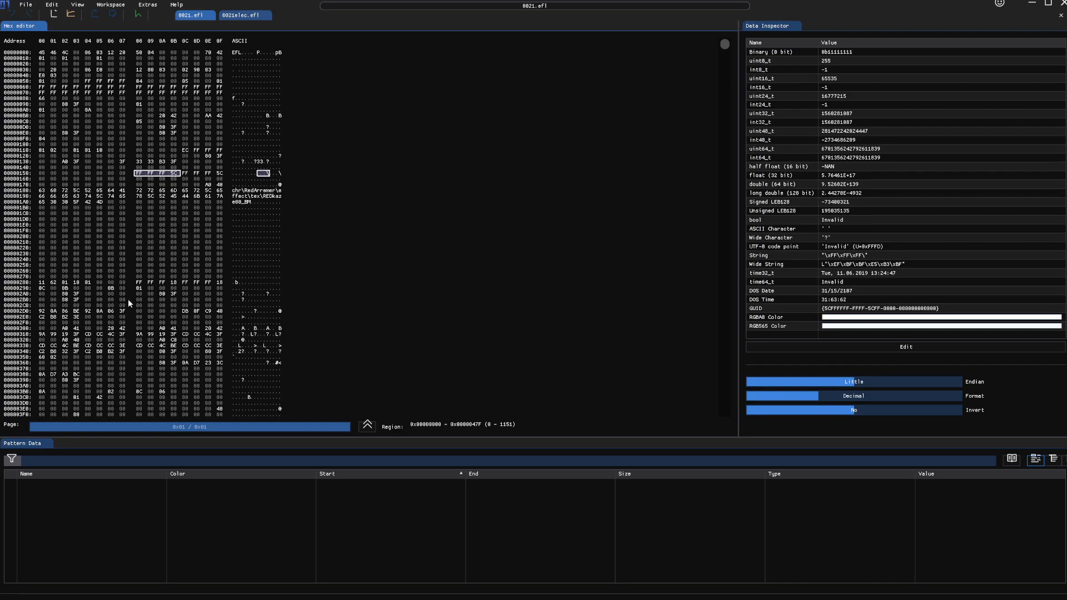
left_click_drag(138, 283, 174, 285)
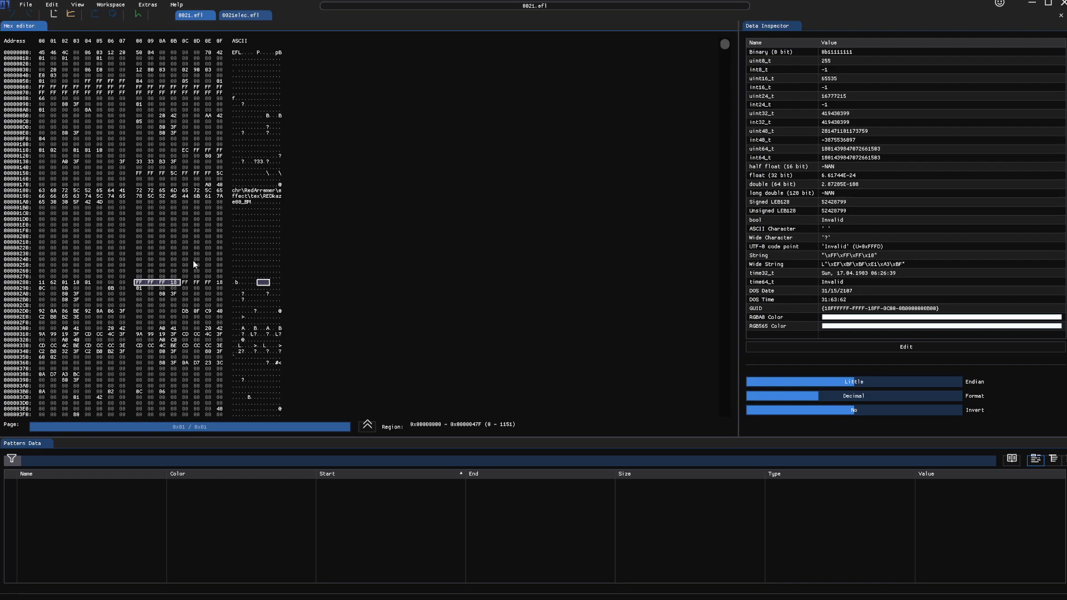
Step: Select 69 B1 FE at 0x150 in 0021elec.efl, then expand 0021.efl's selection and visualizer footer
scroll(193, 260, "down", 3)
scroll(178, 228, "down", 3)
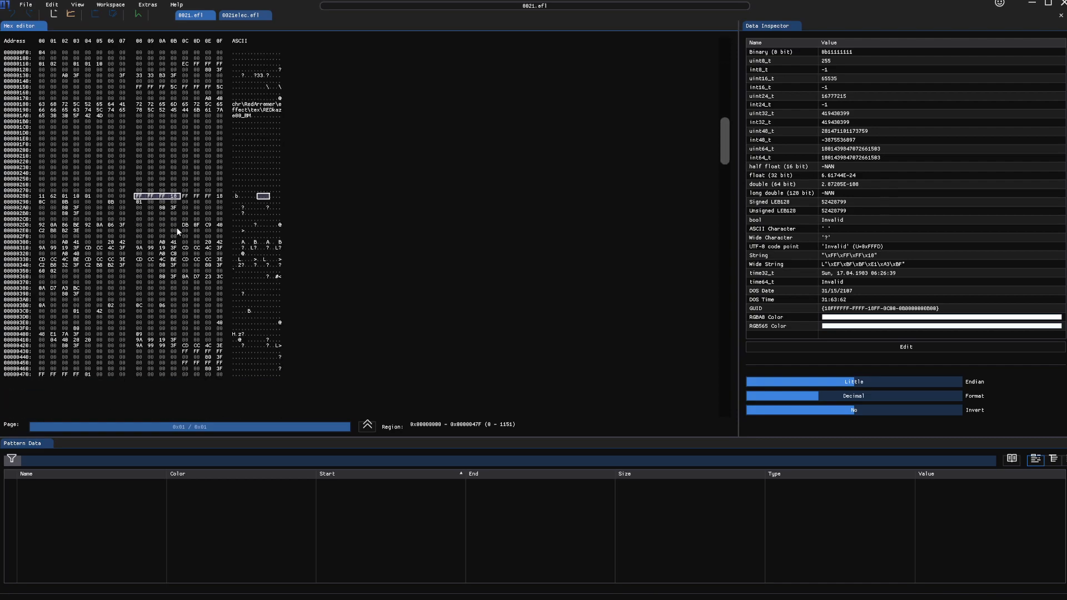
scroll(176, 228, "up", 6)
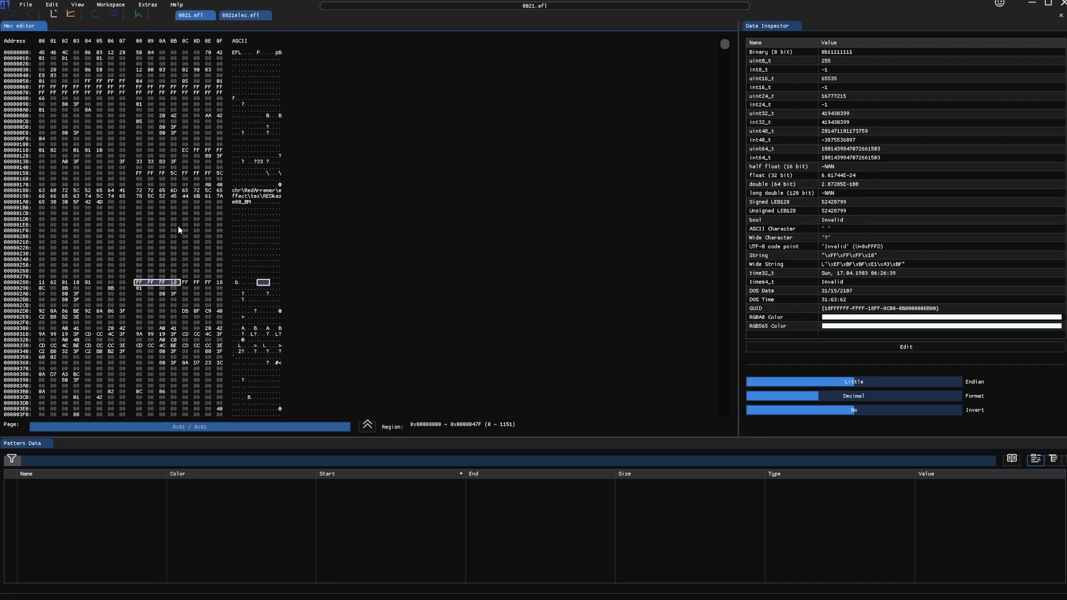
left_click(243, 17)
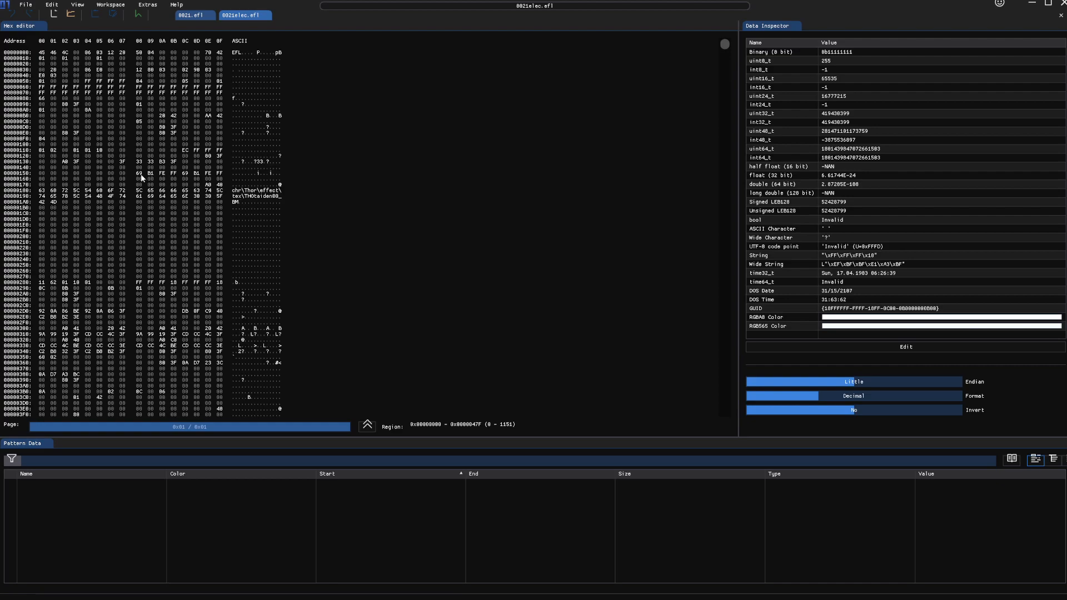
left_click_drag(140, 174, 163, 176)
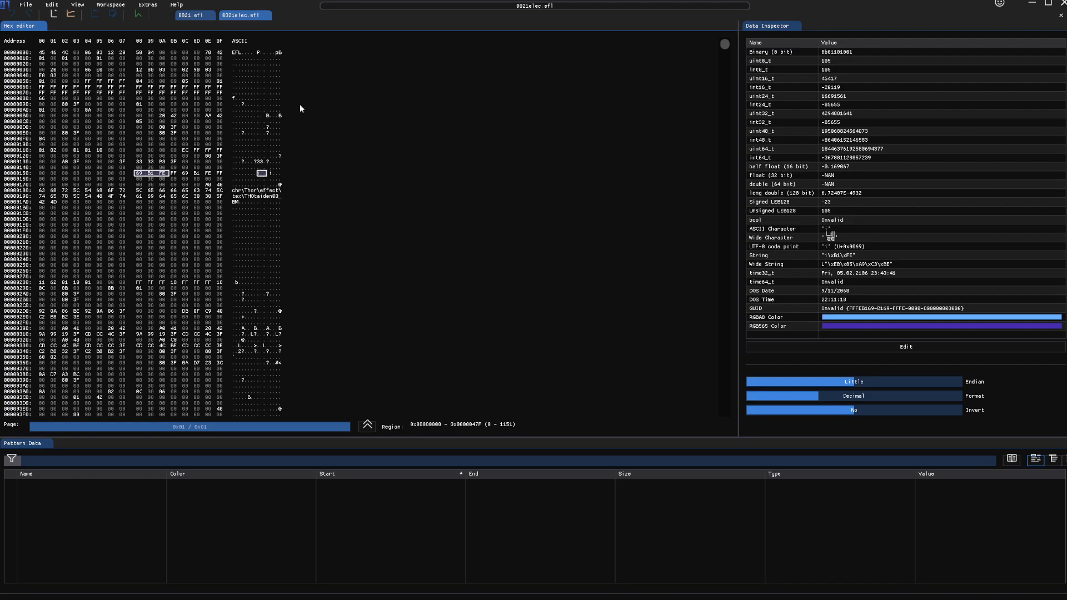
left_click(192, 15)
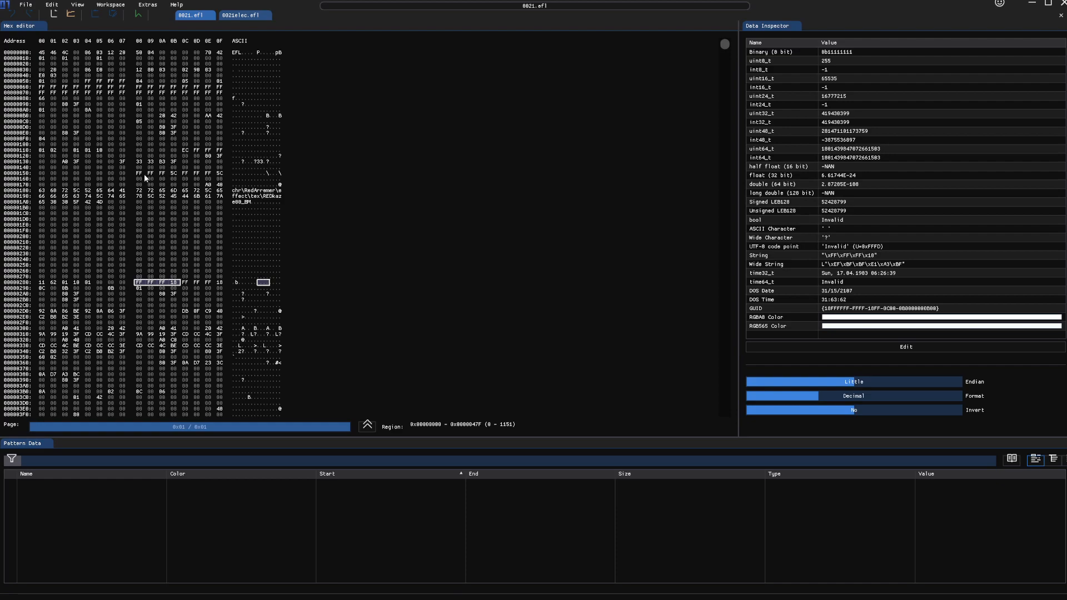
left_click(367, 425)
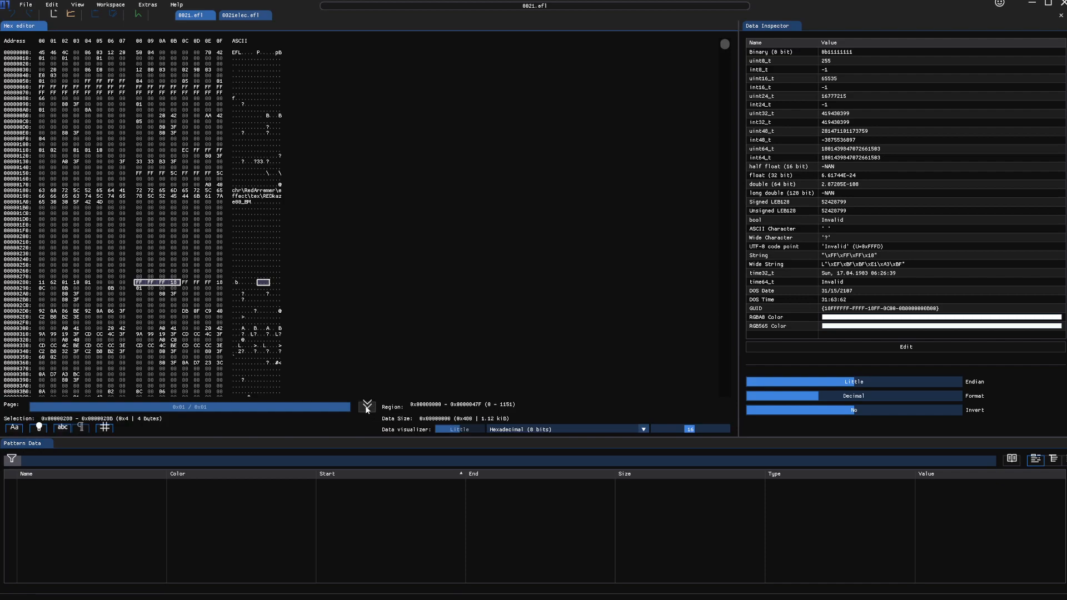
Step: Switch the data visualizer to RGBA8 Color and compare the 0x158 swatch in both files
left_click(511, 431)
scroll(523, 467, "down", 3)
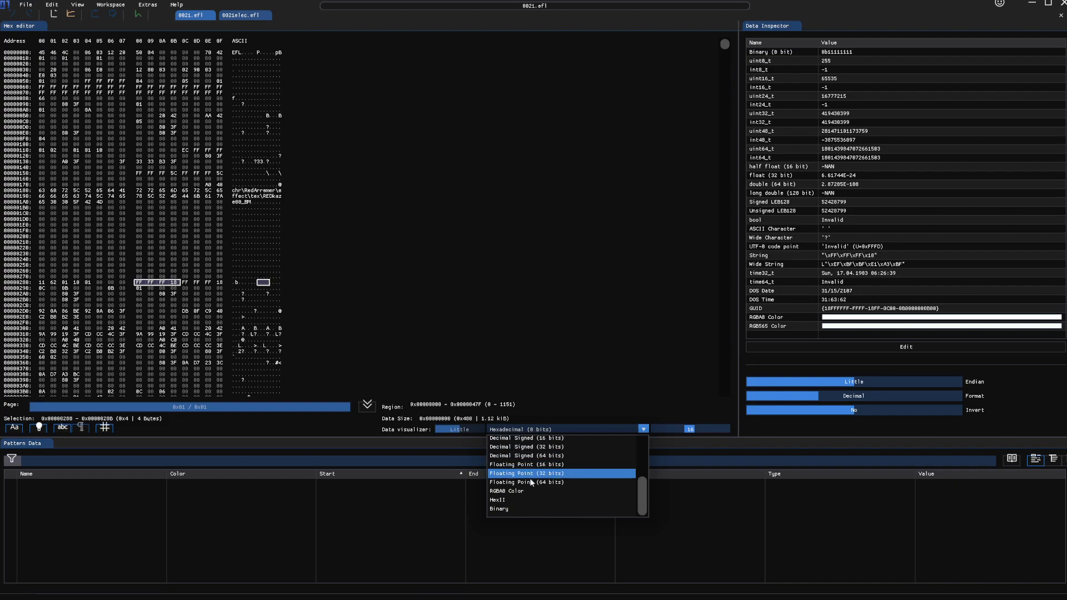
left_click(526, 491)
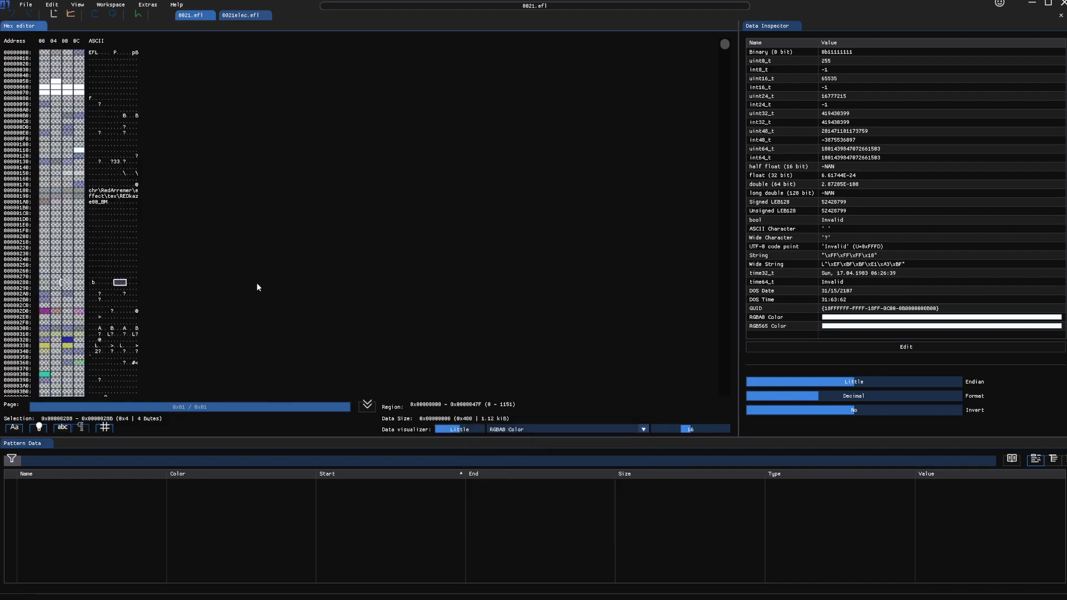
left_click(69, 175)
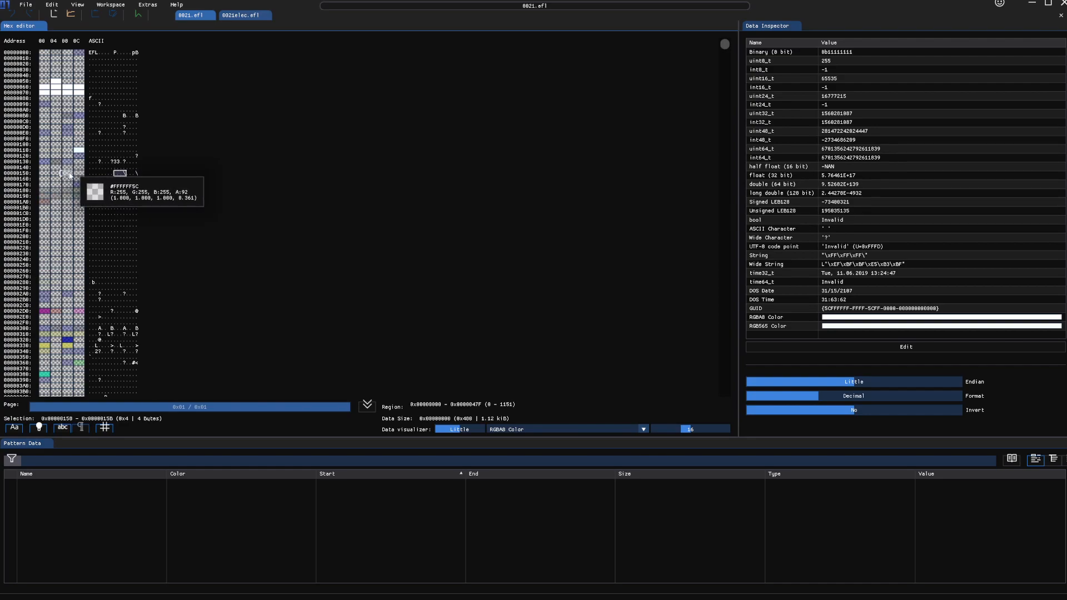
left_click(241, 15)
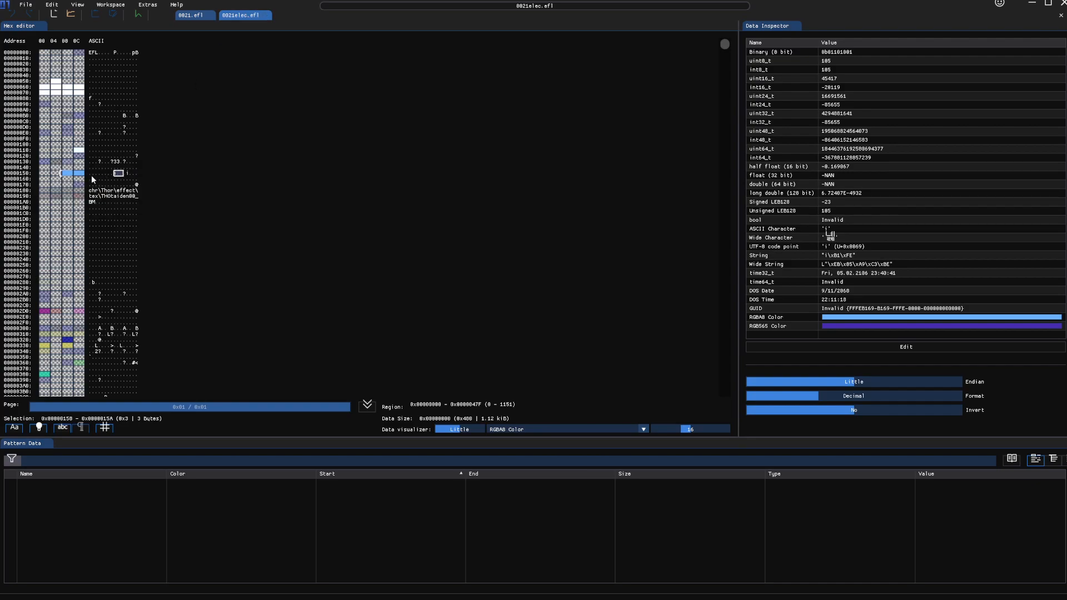
left_click(70, 174)
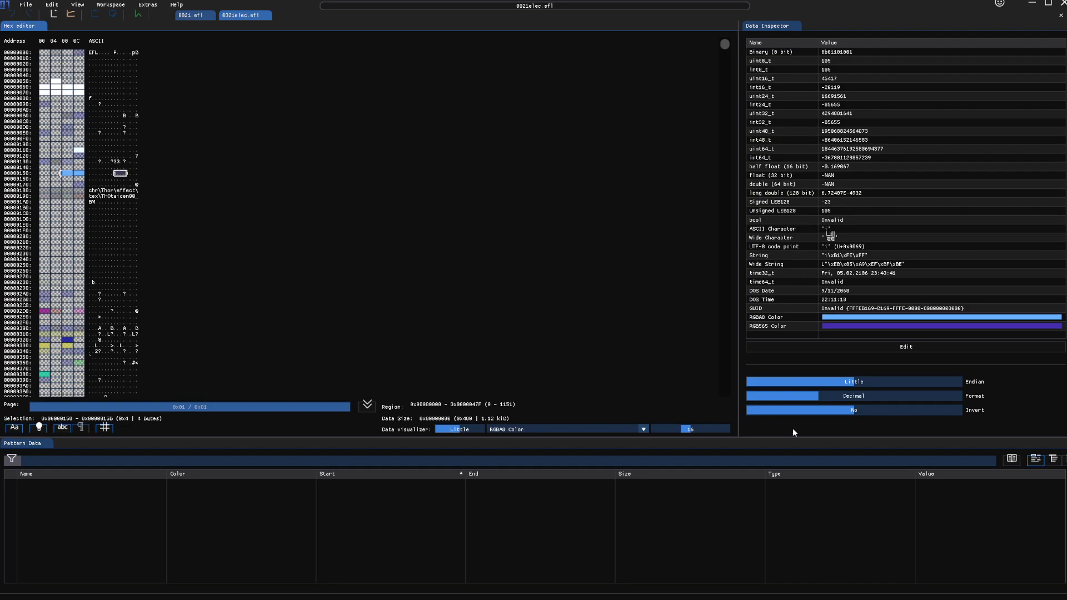
Step: Set the Data Inspector's Invert option to Yes, then return to 0021.efl
left_click(864, 412)
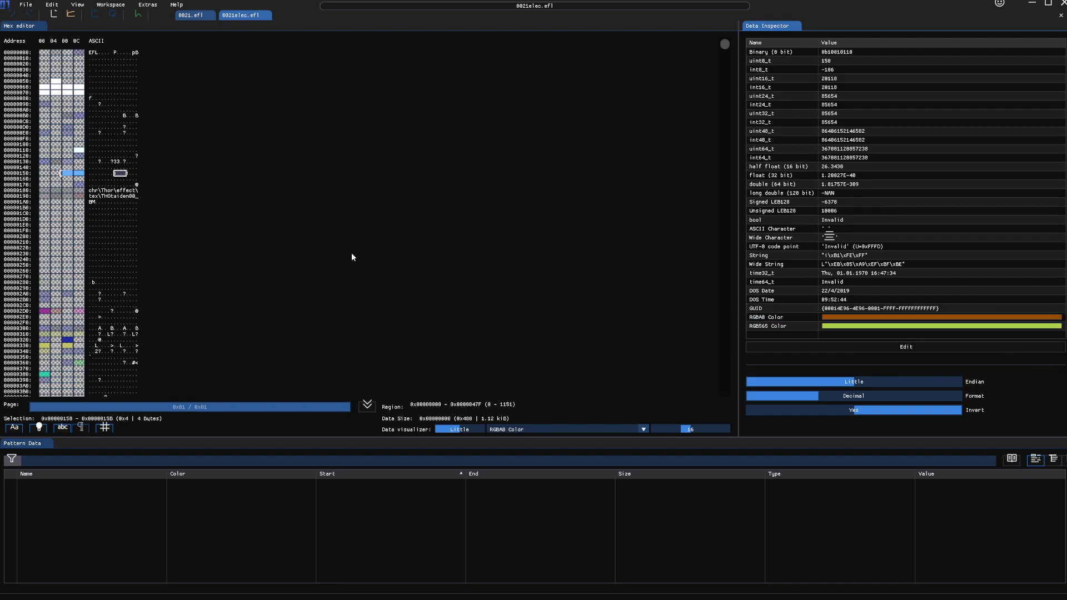
left_click(190, 15)
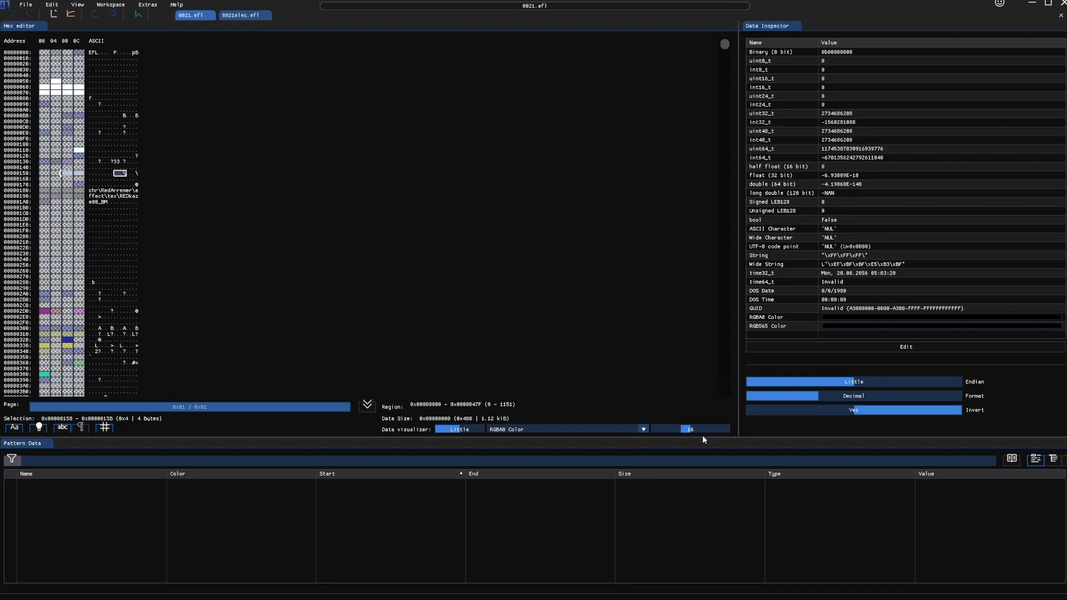
left_click(591, 430)
Step: Select the eight bytes 0x288–0x28F and view them as 8-bit hex, then RGBA8 Color
left_click(521, 445)
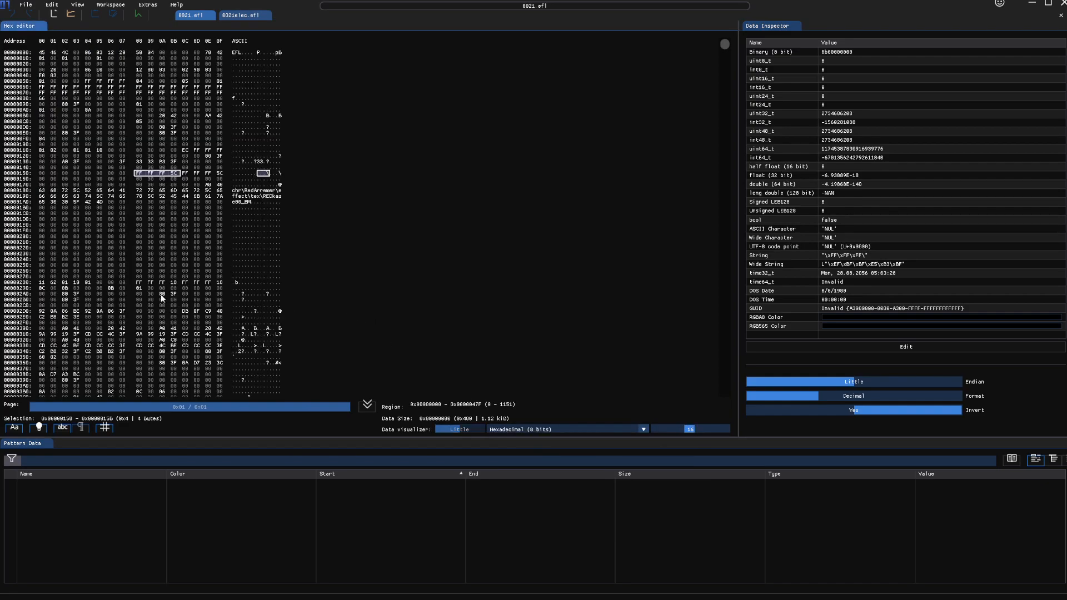
left_click_drag(139, 282, 220, 283)
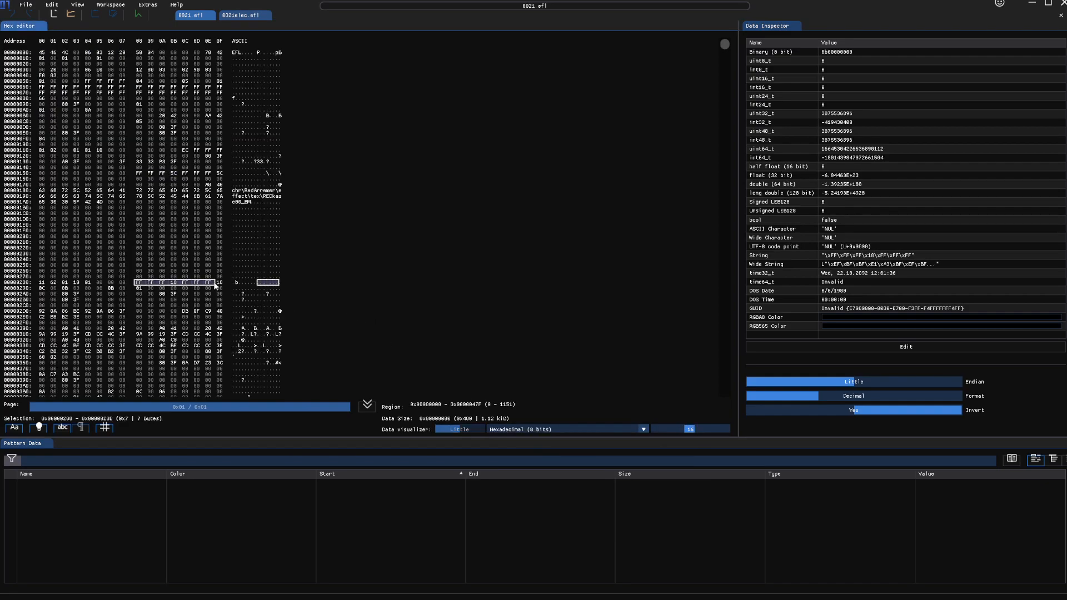
left_click(544, 428)
scroll(555, 489, "down", 5)
left_click(539, 493)
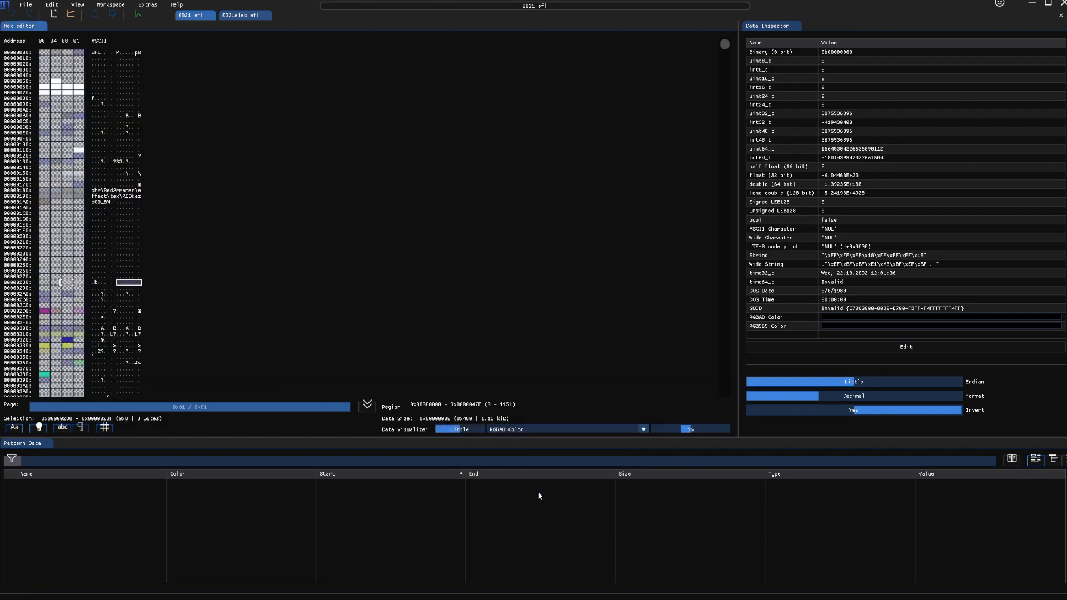
mouse_move(69, 285)
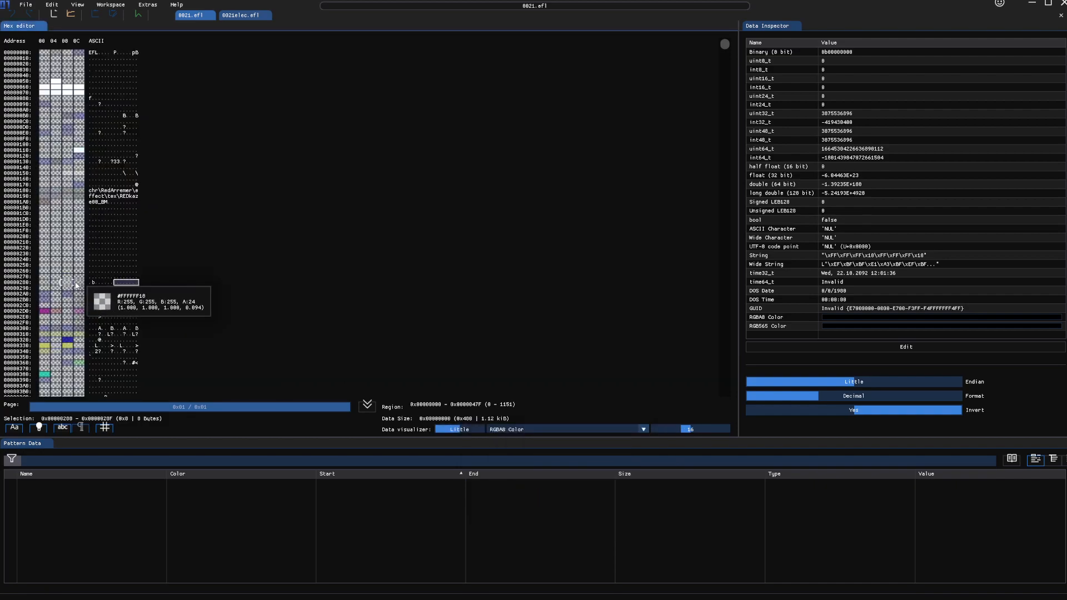
Step: In 0021elec.efl, select the 0x288 swatch and switch back to Hexadecimal (8 bits)
left_click(240, 15)
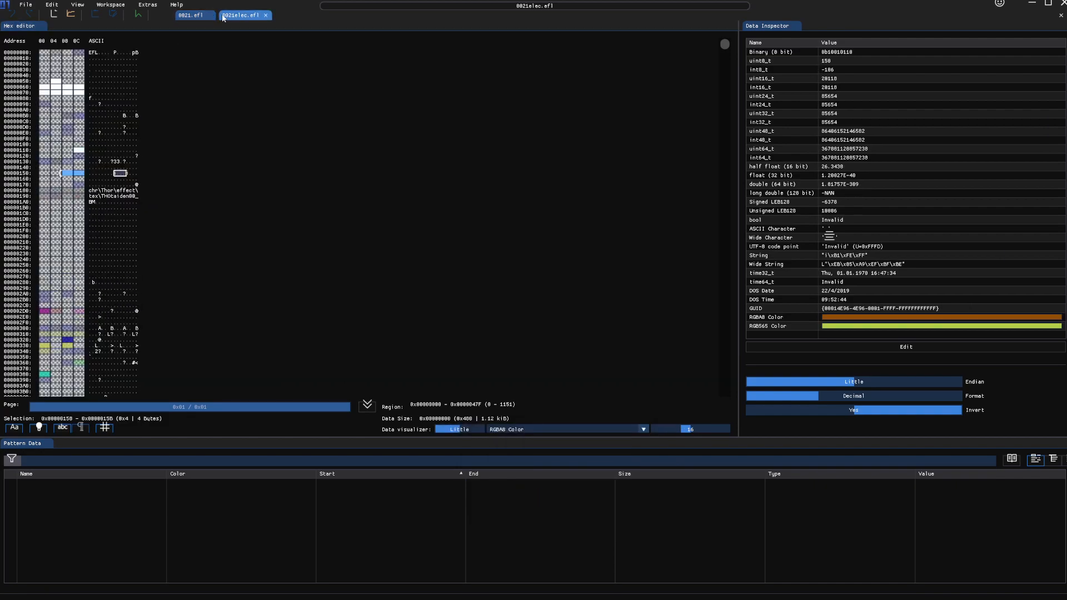
left_click(68, 283)
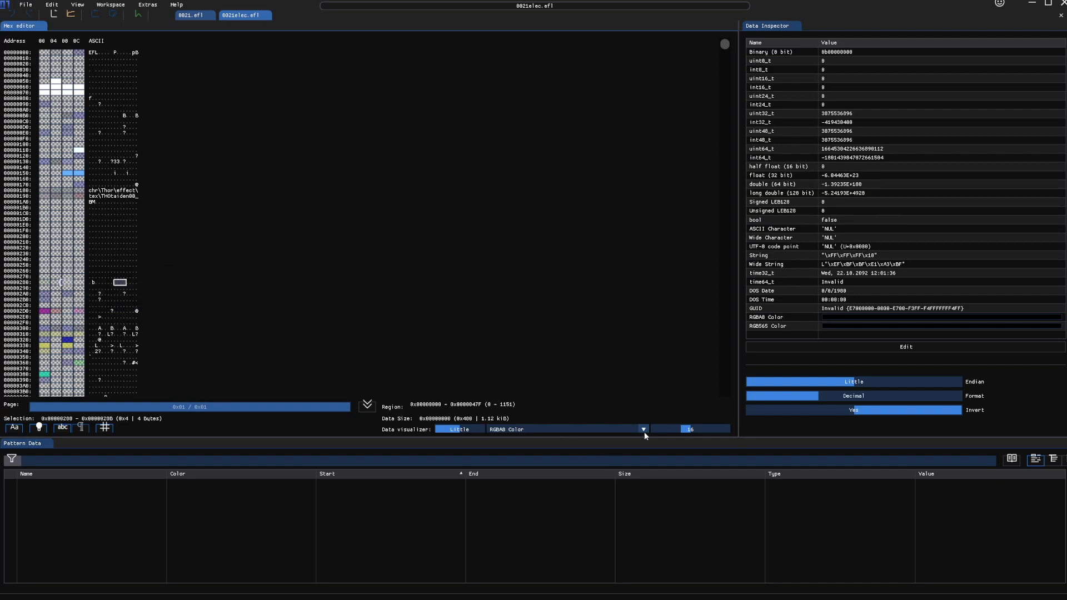
left_click(585, 429)
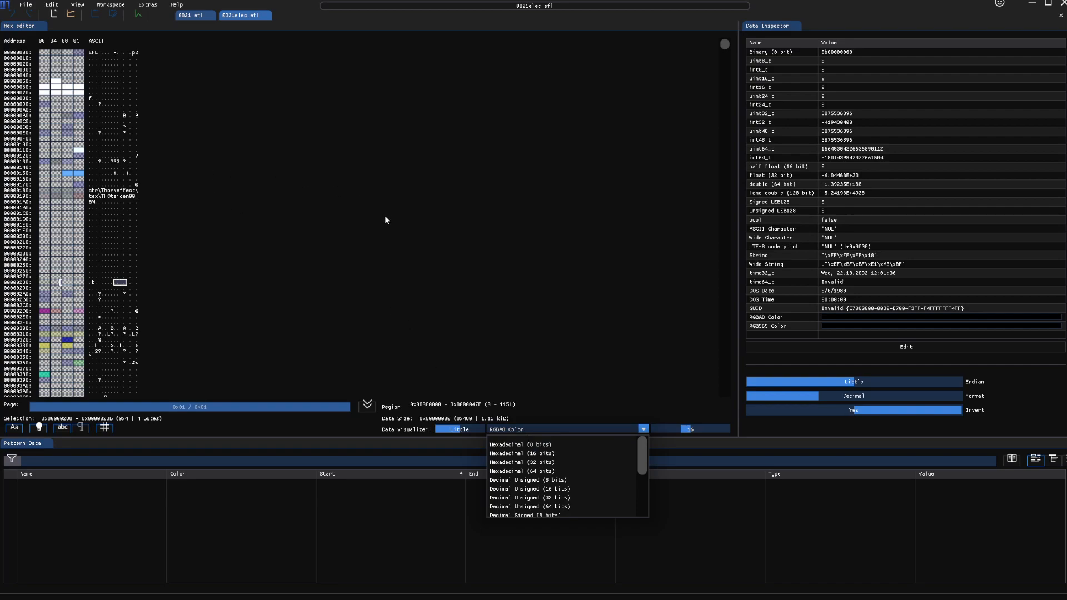
left_click(538, 445)
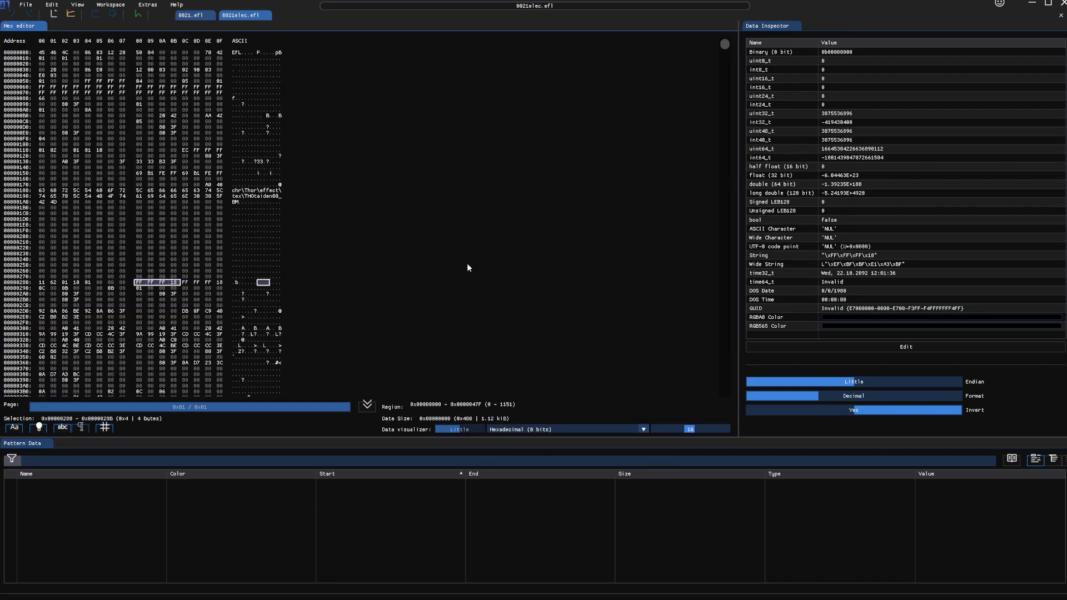
Step: Try the Hexadecimal (16 bits) visualizer, then return to Hexadecimal (8 bits)
left_click(517, 430)
left_click(524, 454)
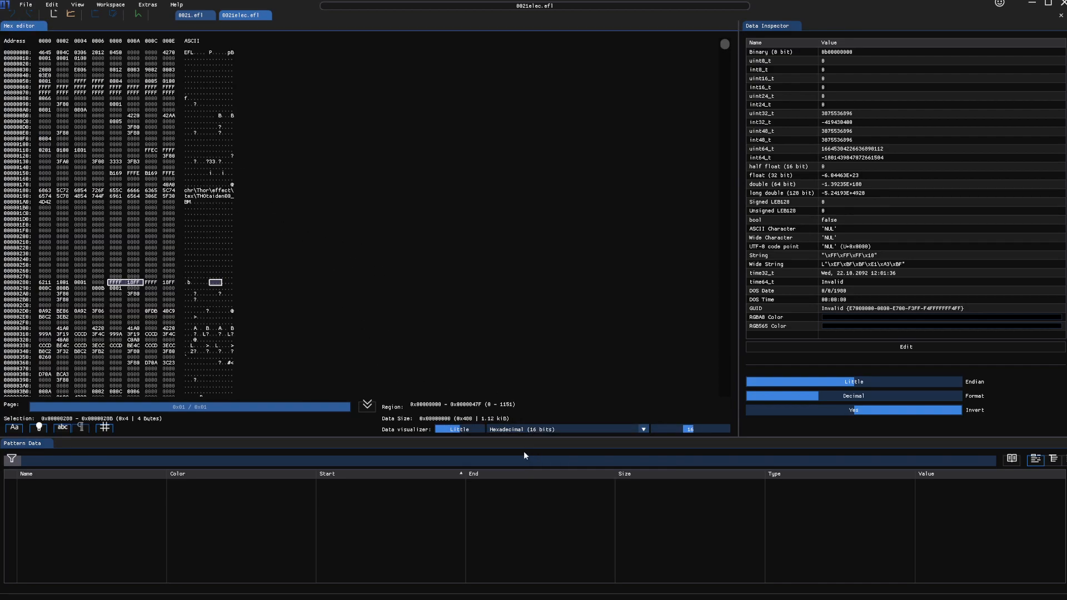
left_click(524, 426)
left_click(525, 444)
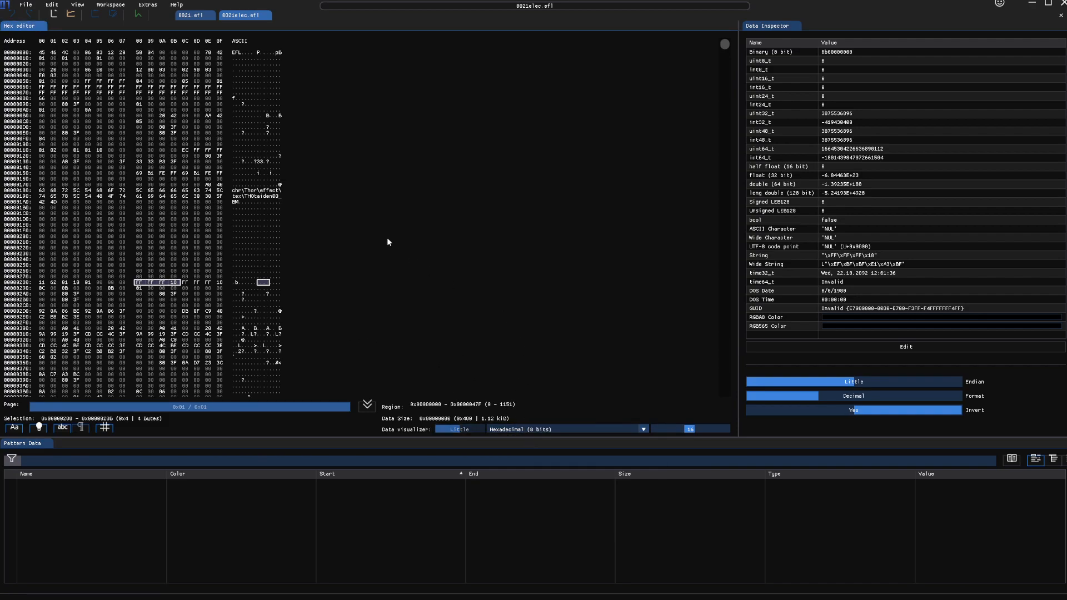
scroll(268, 258, "down", 3)
scroll(269, 259, "up", 3)
Step: Add a Diffing view from the View menu, with empty Provider A and Provider B panes
left_click(77, 7)
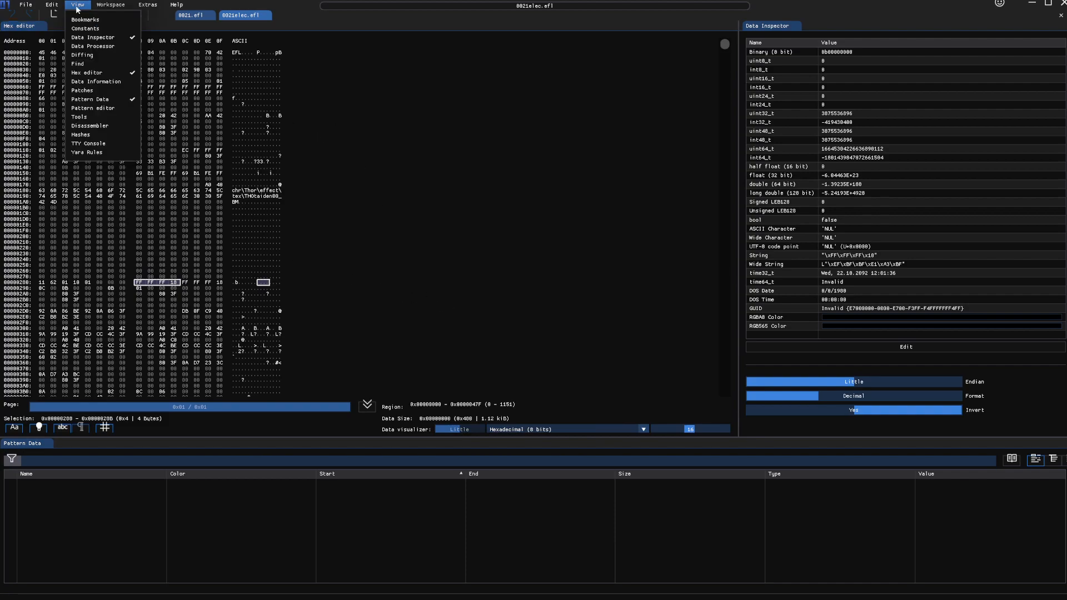
mouse_move(87, 8)
left_click(111, 59)
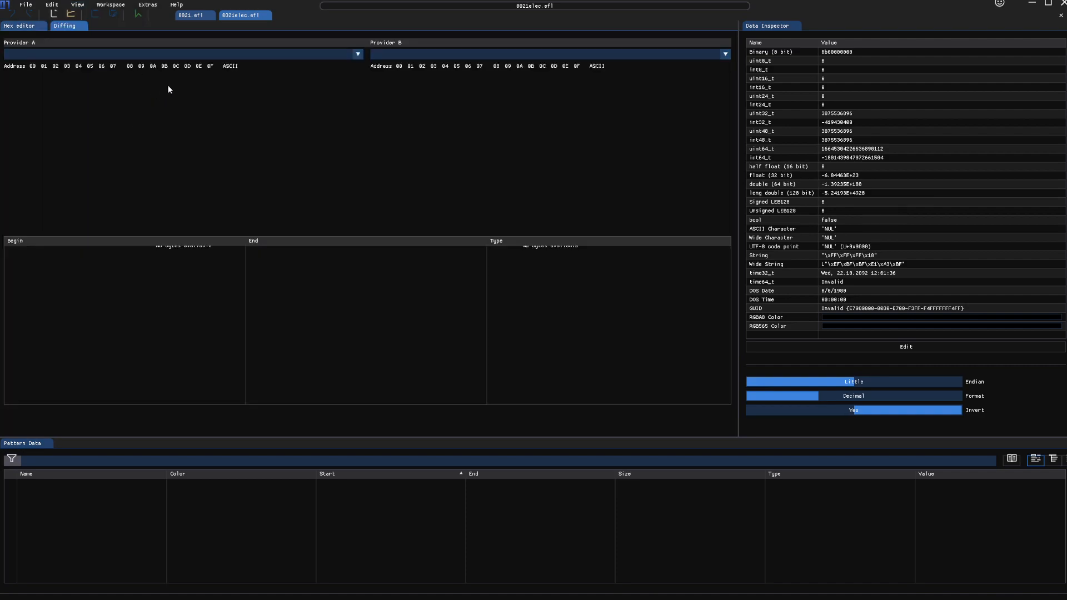
Step: Set Provider A to 0021.efl and Provider B to 0021elec.efl
left_click(225, 54)
left_click(200, 70)
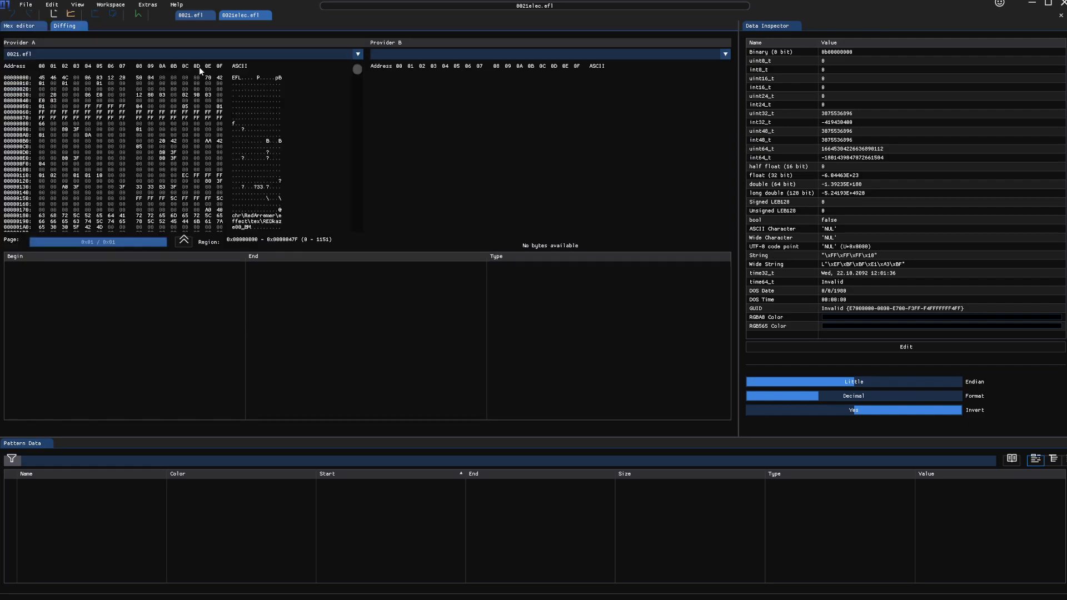
left_click(407, 54)
left_click(407, 78)
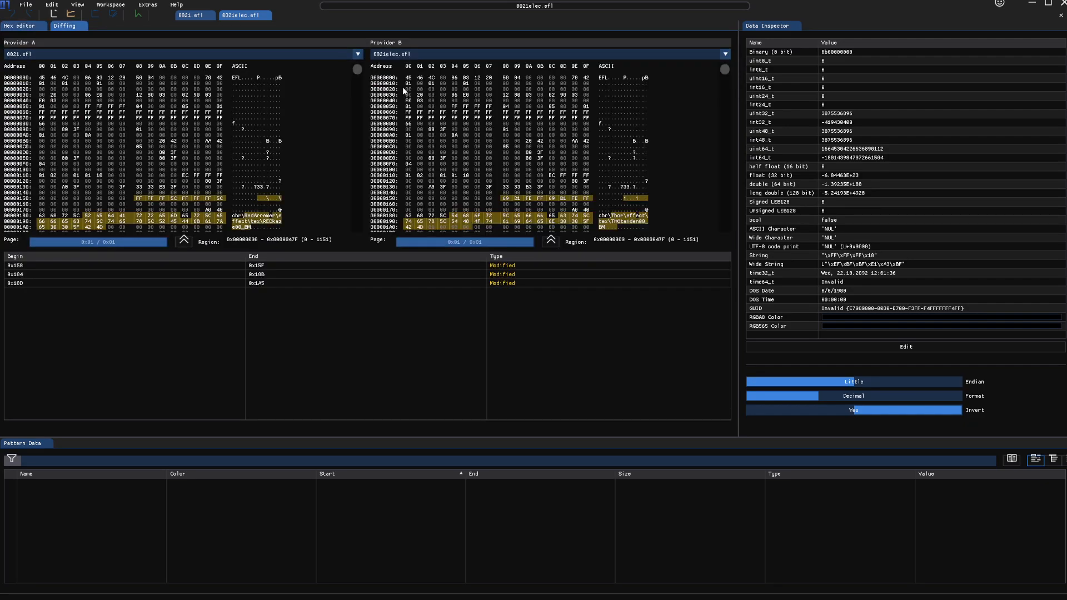
Step: Jump to the modified ranges at 0x158 and 0x184 and inspect byte 0x18C
left_click(232, 265)
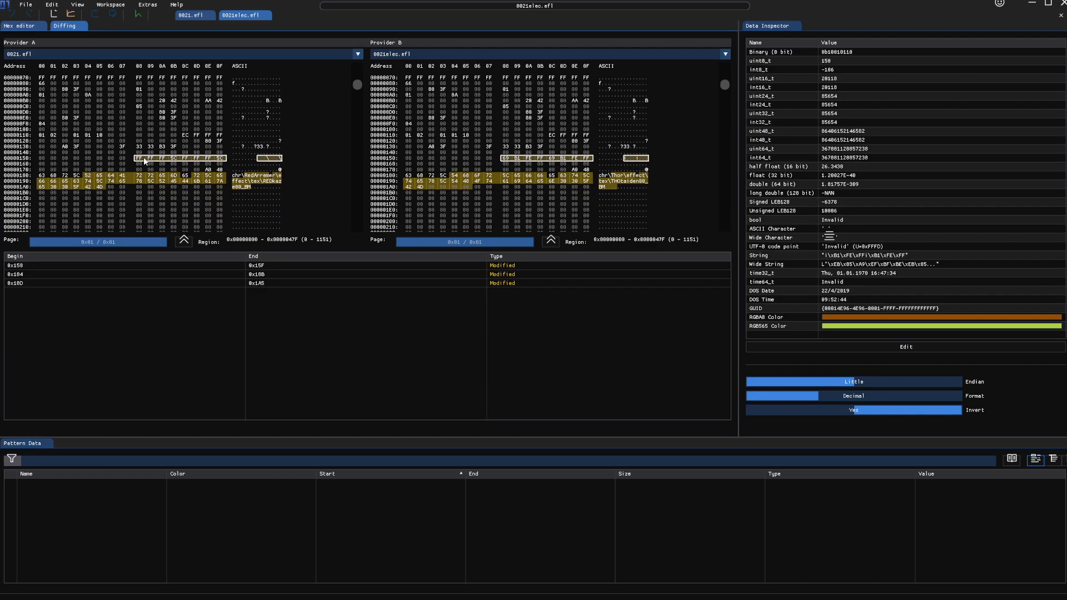
left_click(278, 275)
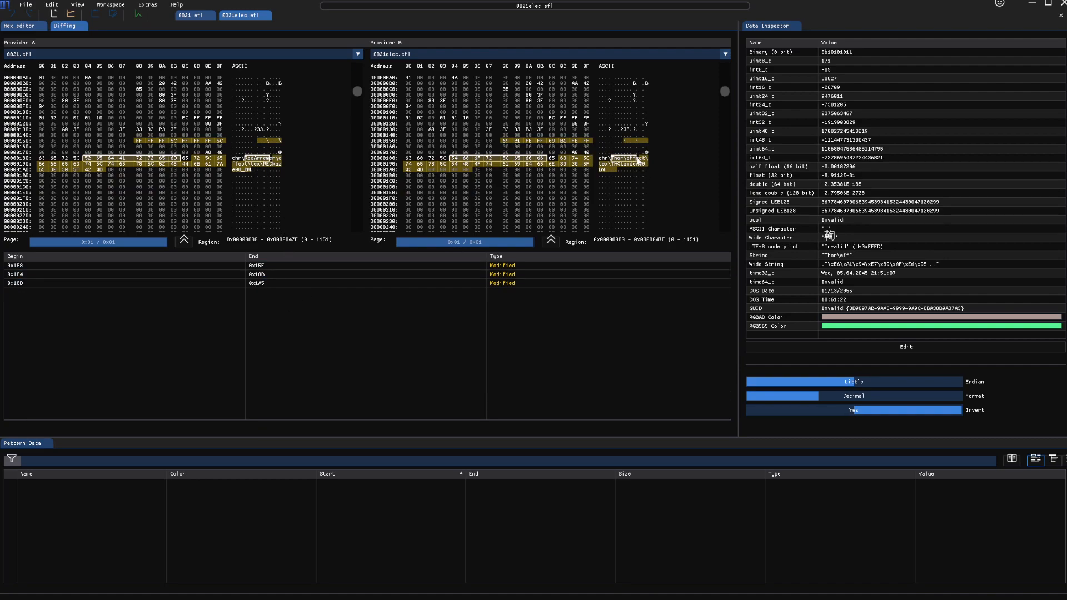
left_click(638, 159)
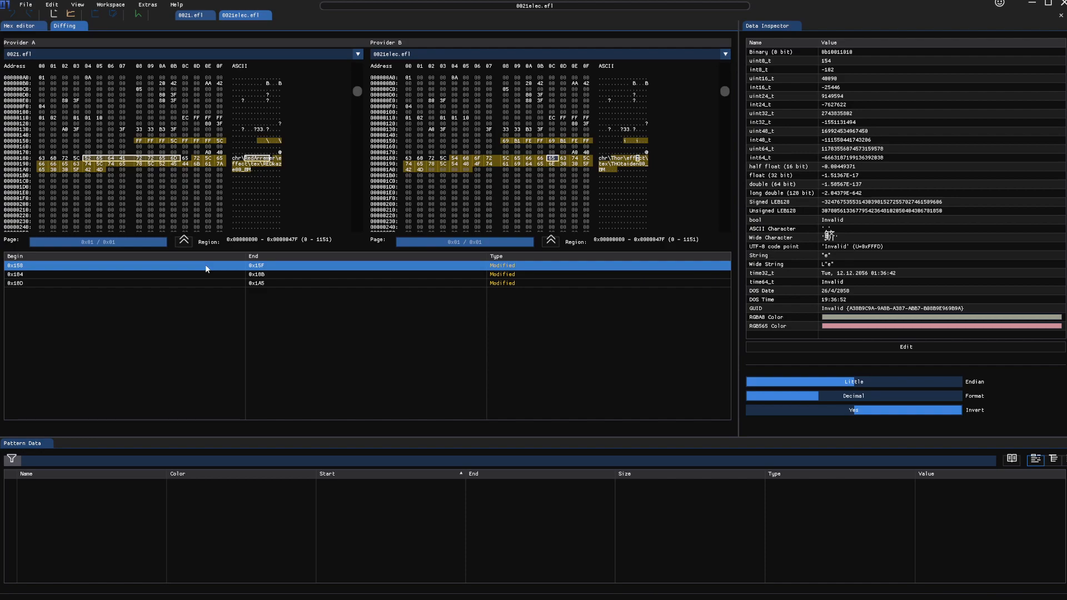
scroll(340, 165, "up", 3)
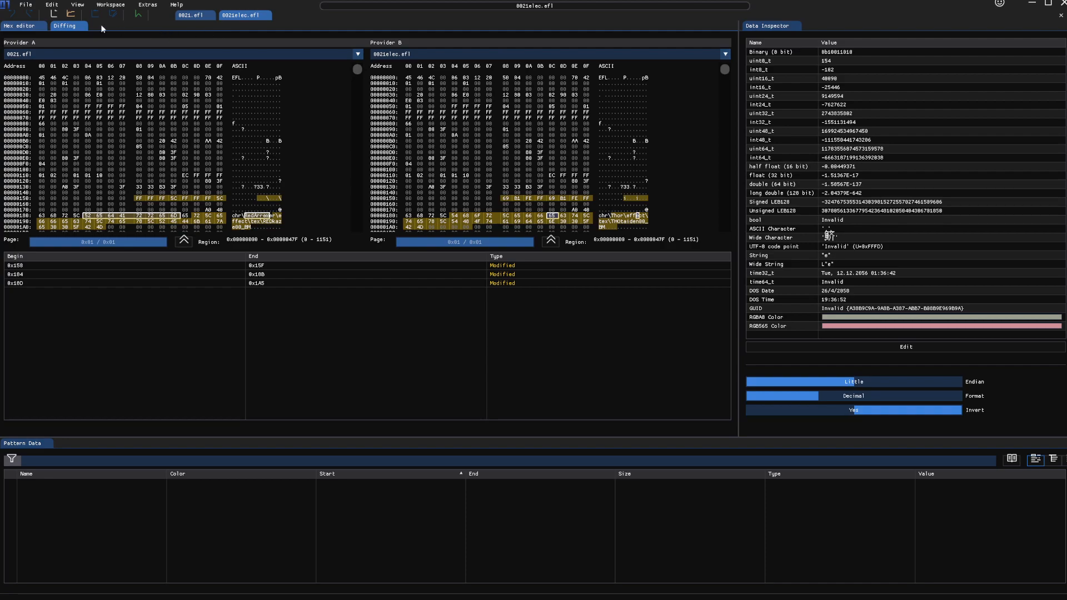
Step: Open the Pattern editor and start File > Import > Pattern File
left_click(78, 6)
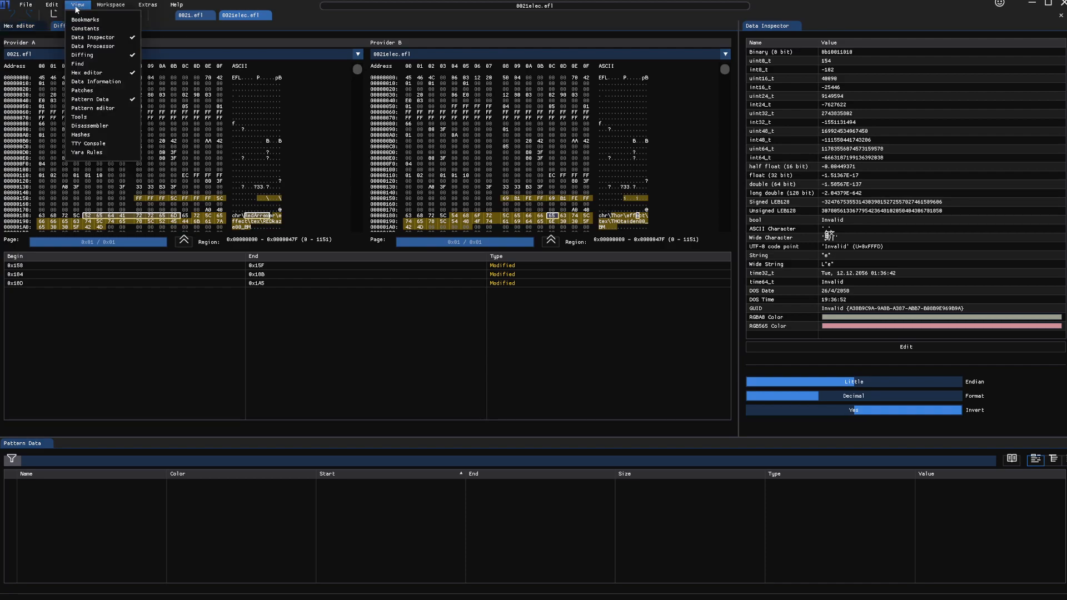
left_click(93, 108)
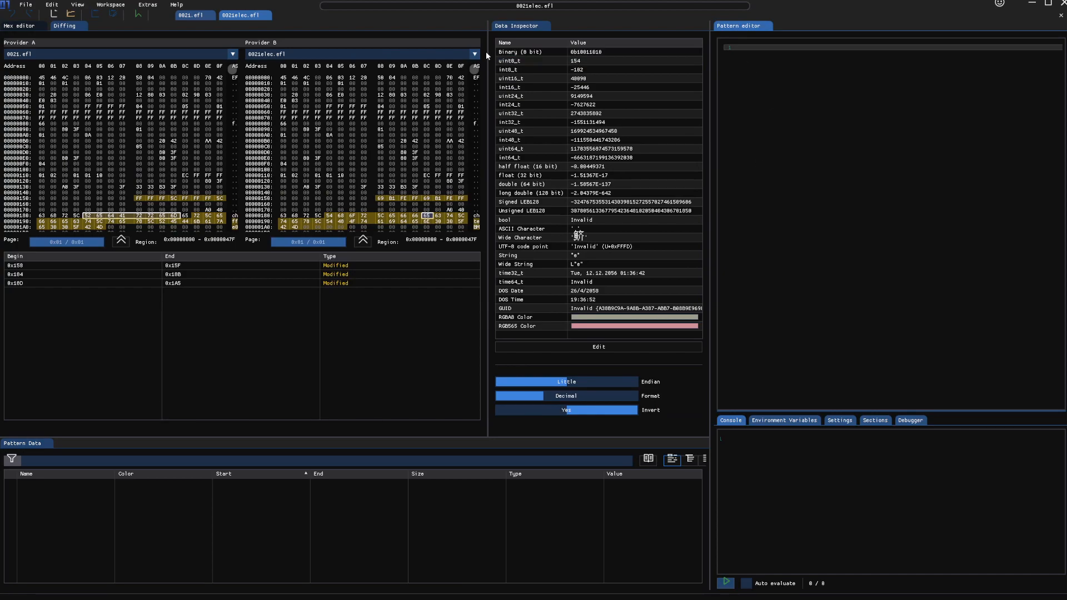
left_click(26, 4)
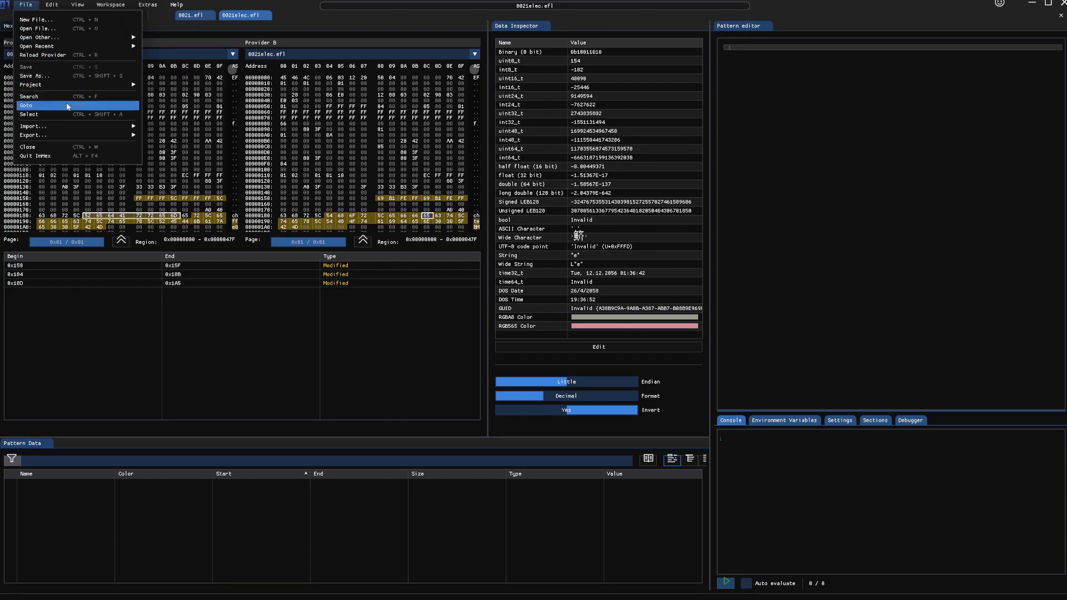
mouse_move(67, 126)
left_click(178, 166)
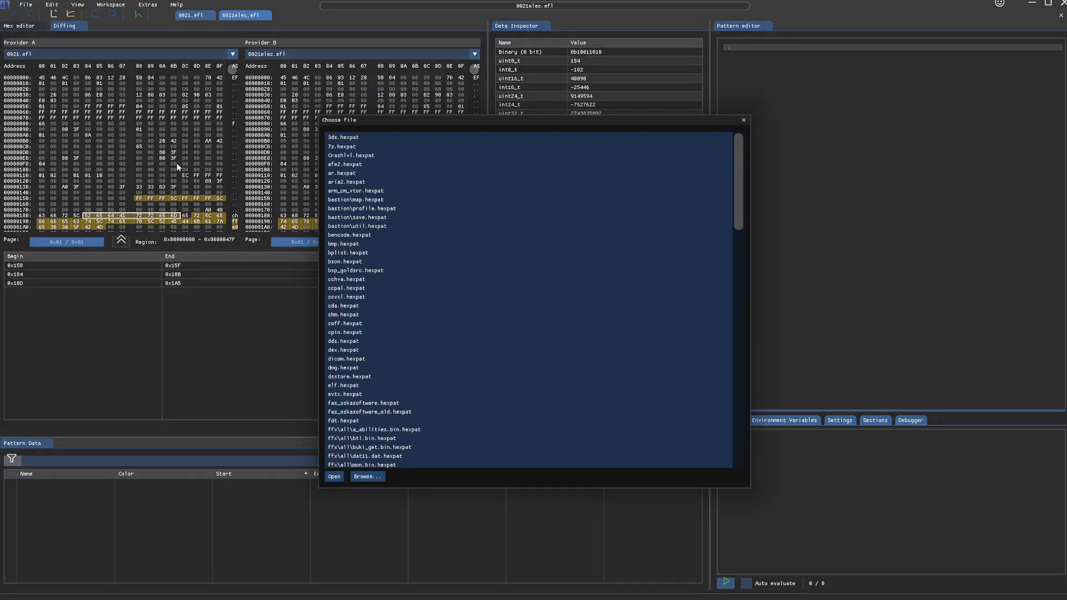
Step: Browse to the UMVC3 Mod folder and load UMVC3EFLPattern.hexpat
scroll(382, 196, "down", 19)
scroll(450, 247, "up", 8)
left_click(366, 476)
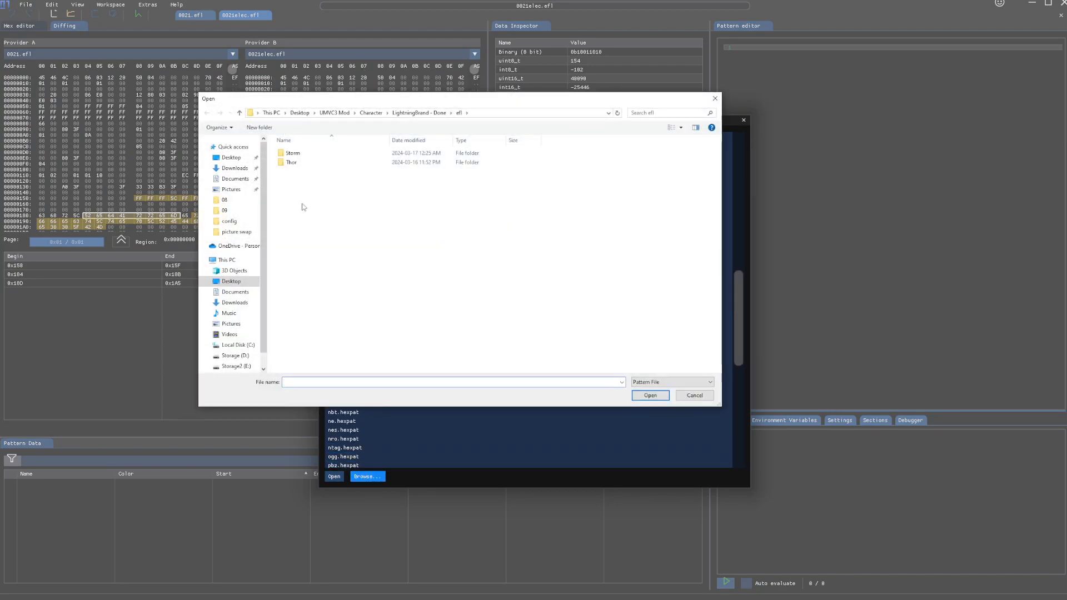
left_click(334, 113)
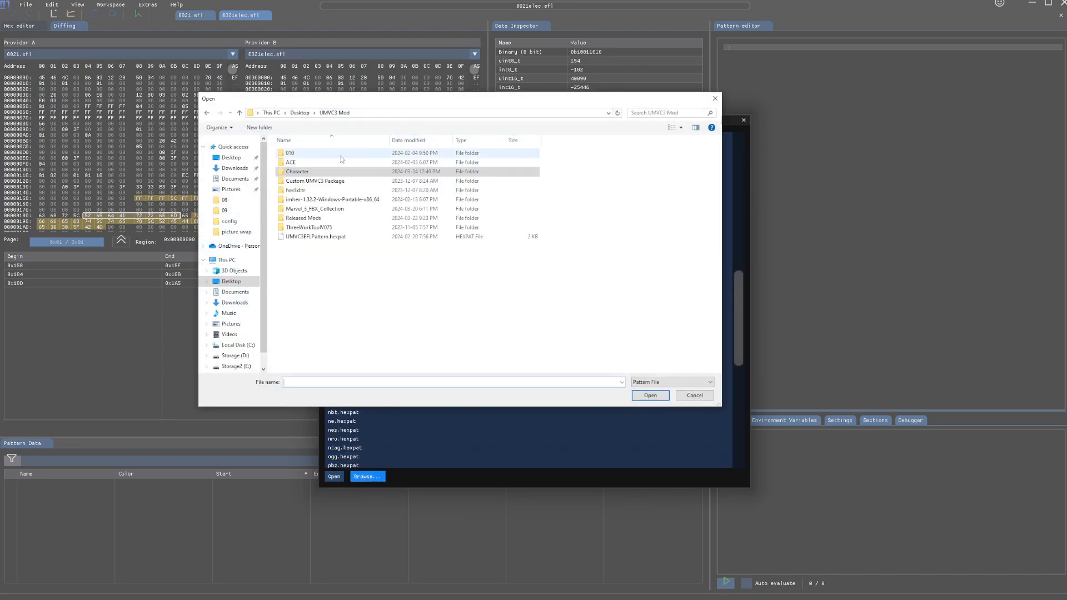
double_click(341, 237)
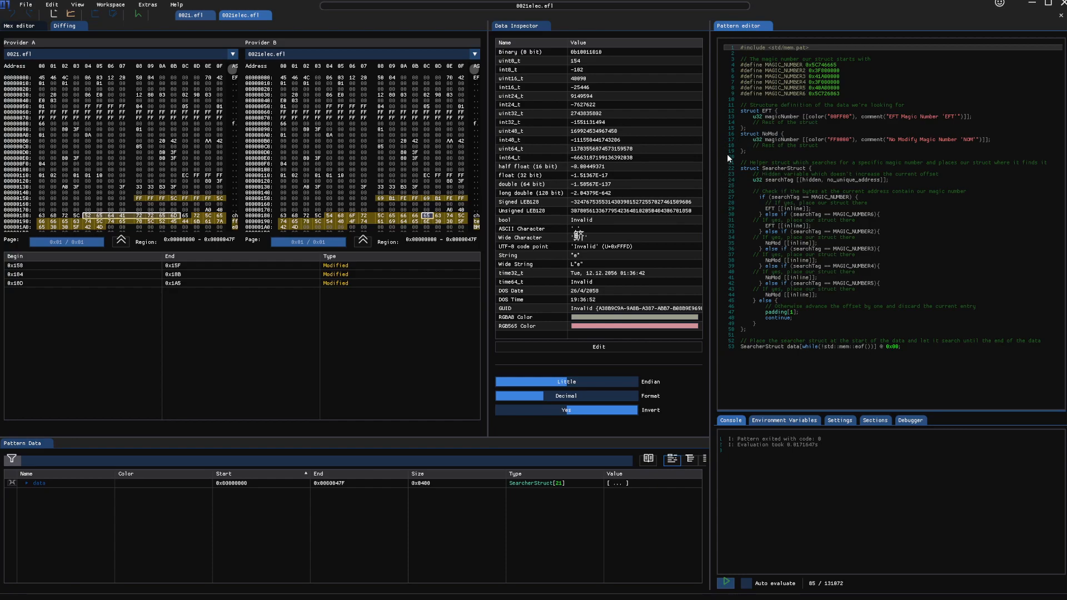
Step: Close the 0021elec.efl tab and the Diffing view, leaving the empty pattern editor
left_click(265, 15)
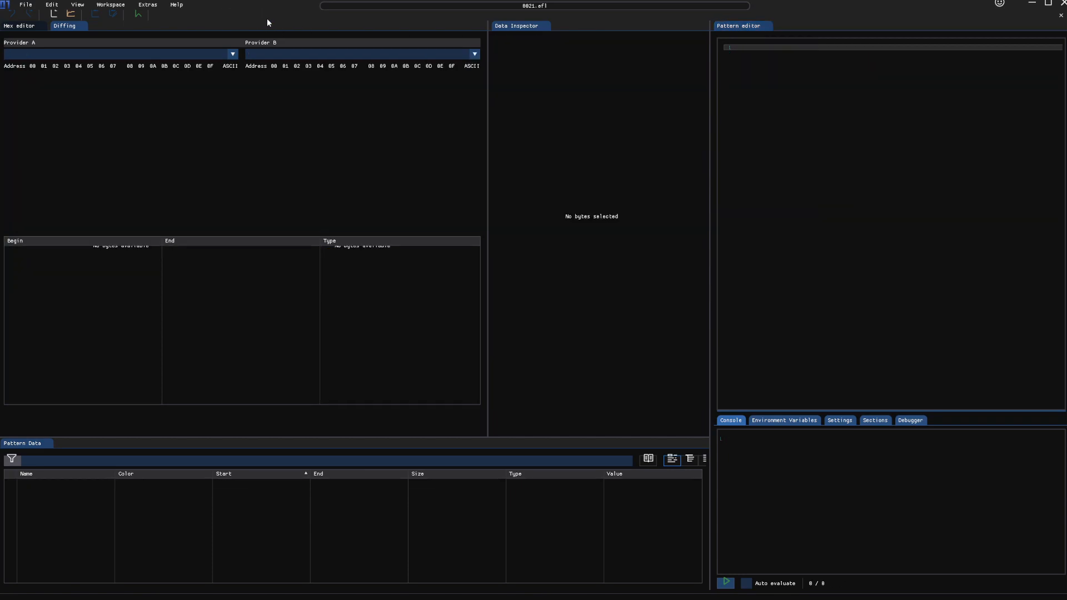
left_click(82, 26)
left_click(772, 192)
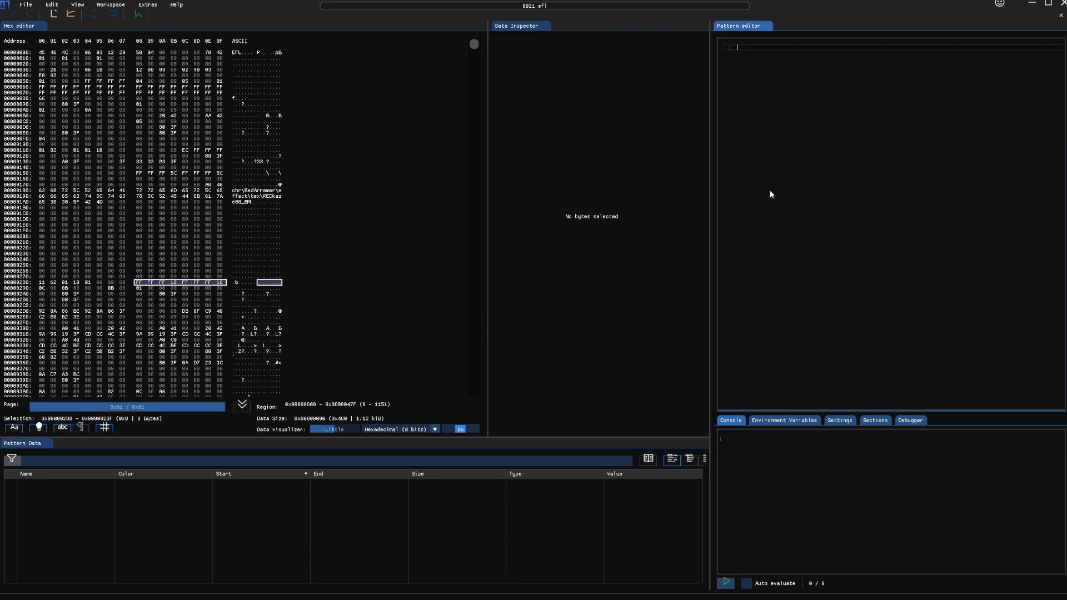
Step: Import UMVC3EFLPattern.hexpat as a pattern file and apply it to 0021.efl
left_click(31, 6)
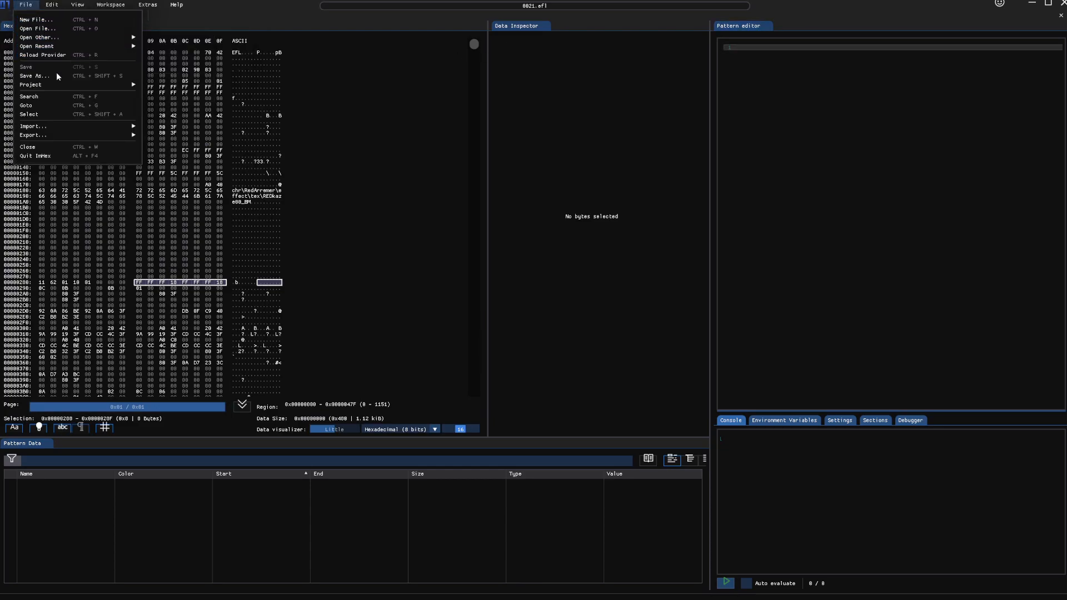
mouse_move(62, 127)
left_click(173, 165)
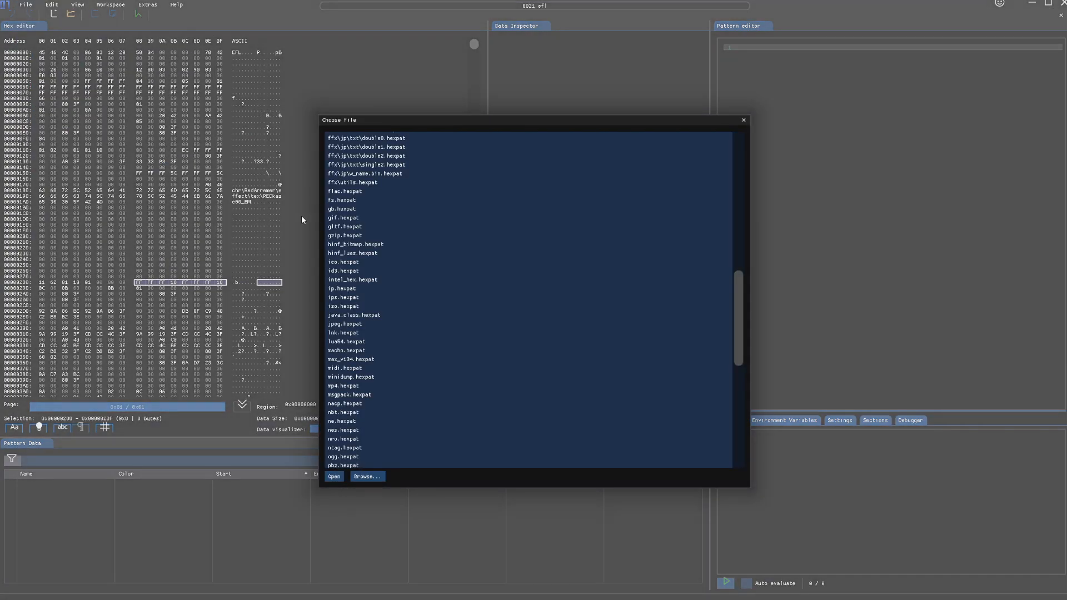
left_click(364, 478)
double_click(316, 236)
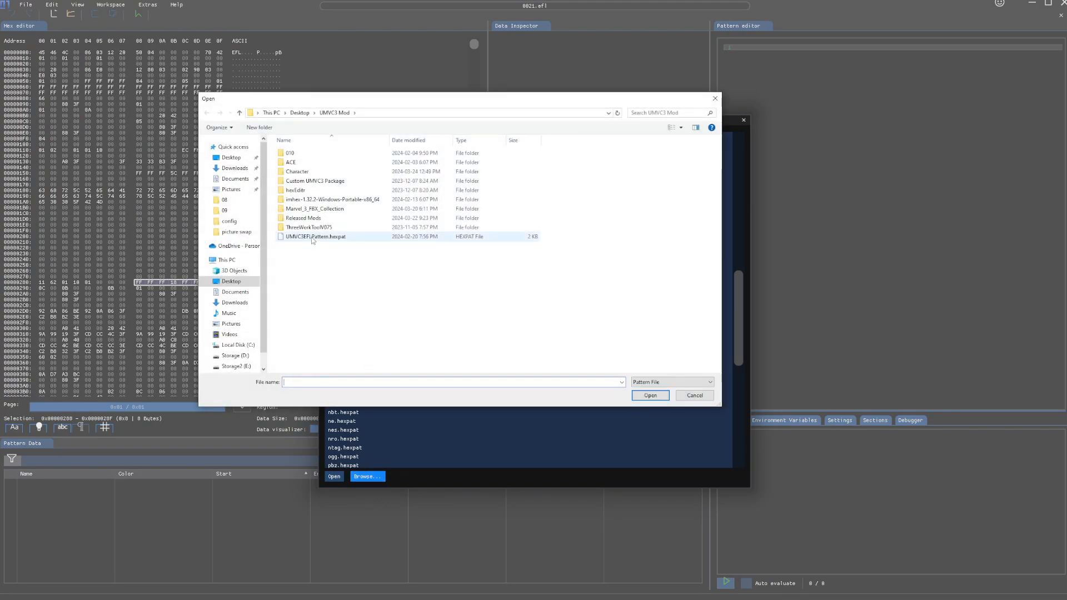
mouse_move(135, 128)
left_click_drag(140, 128, 171, 132)
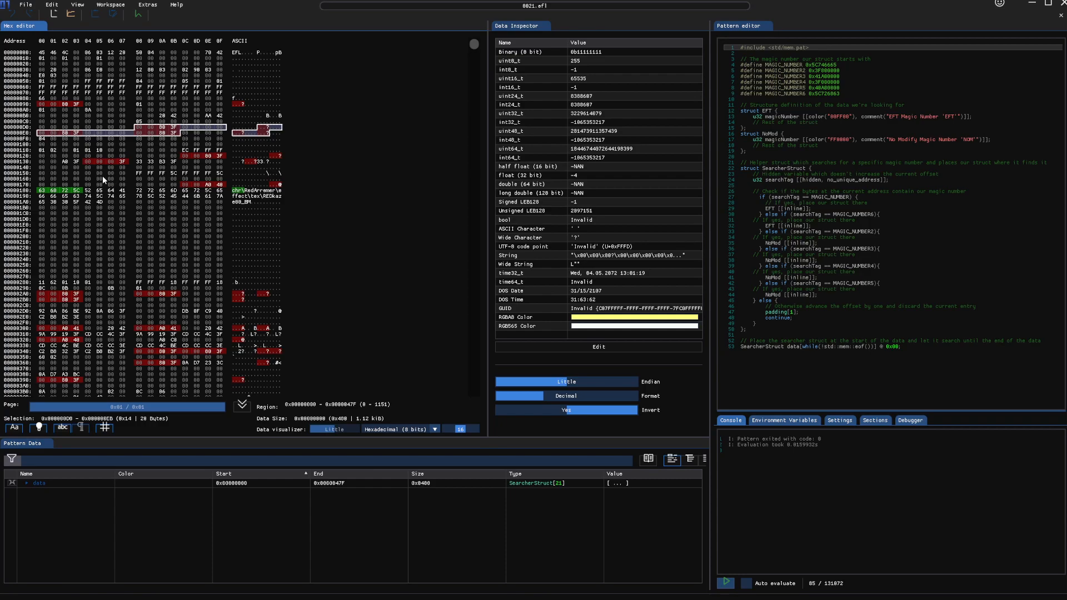
left_click(125, 184)
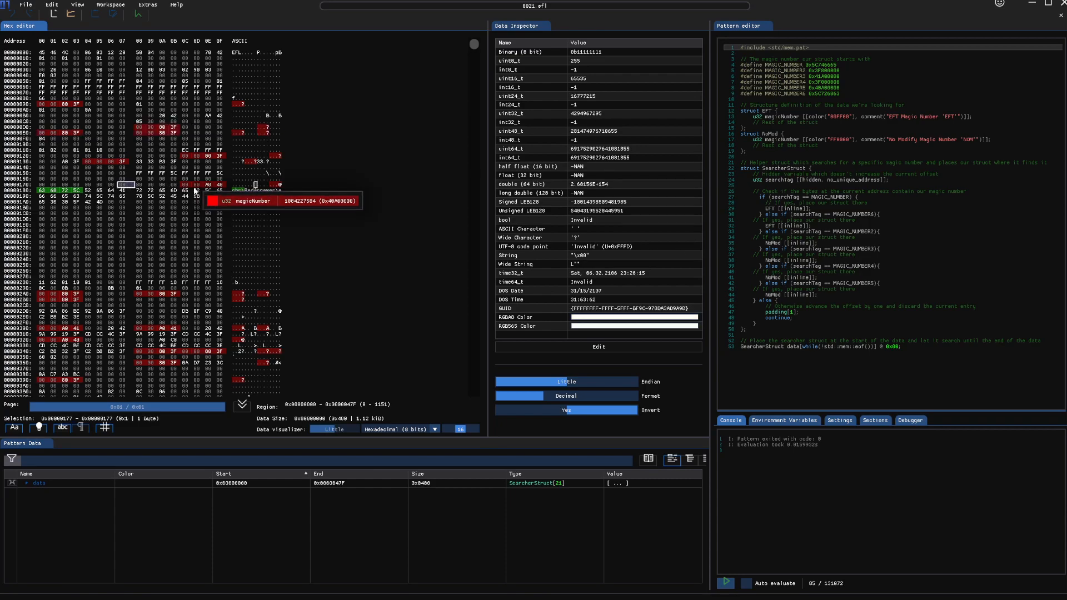
left_click_drag(162, 294, 174, 295)
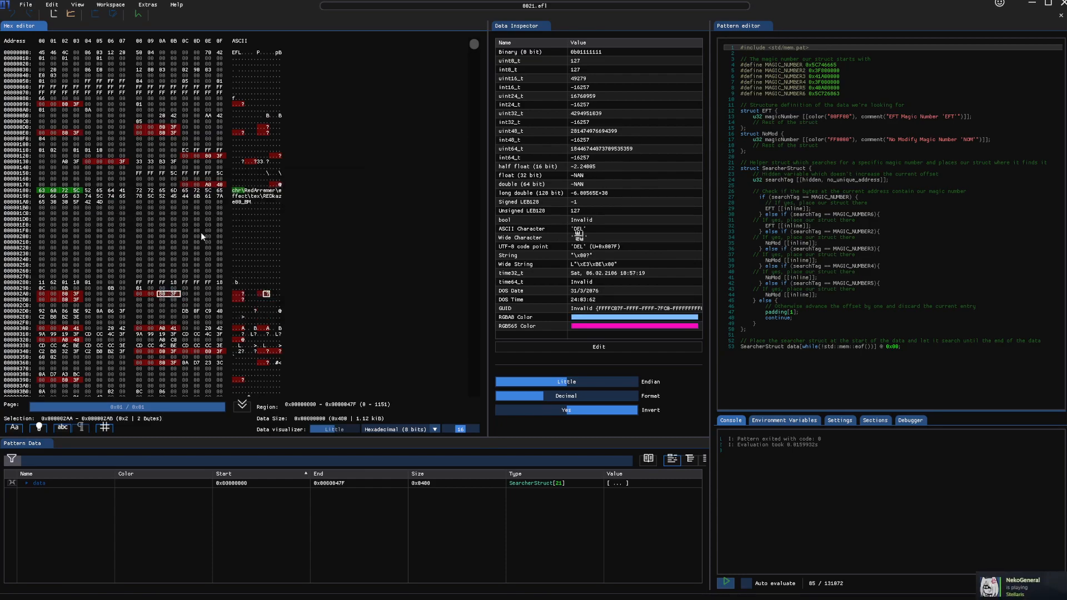
left_click(186, 231)
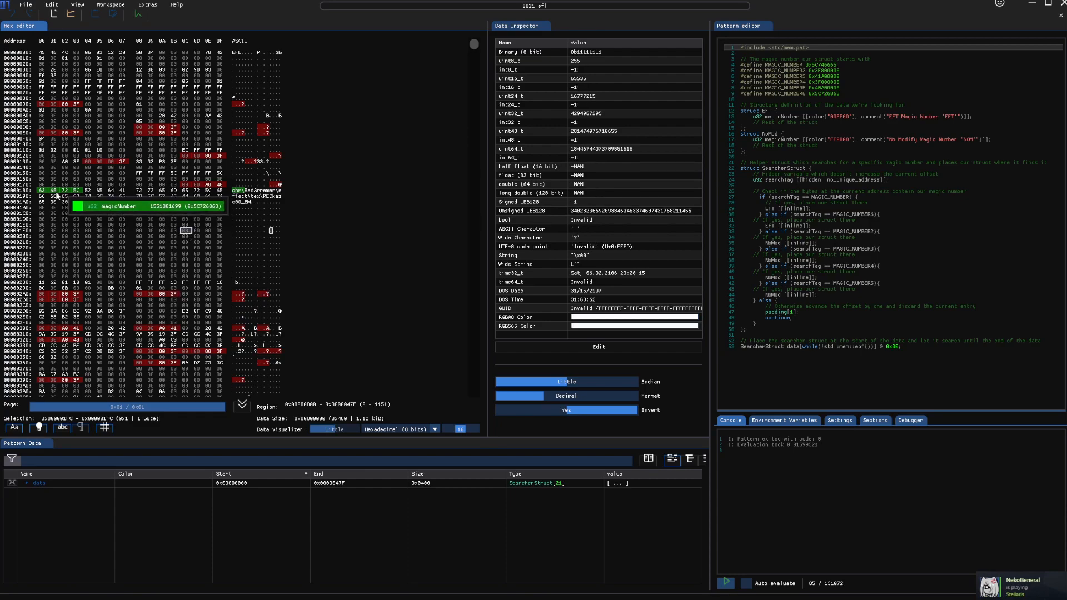
left_click_drag(41, 195, 203, 202)
left_click_drag(136, 173, 220, 175)
scroll(212, 195, "down", 2)
scroll(211, 195, "down", 4)
scroll(188, 231, "up", 8)
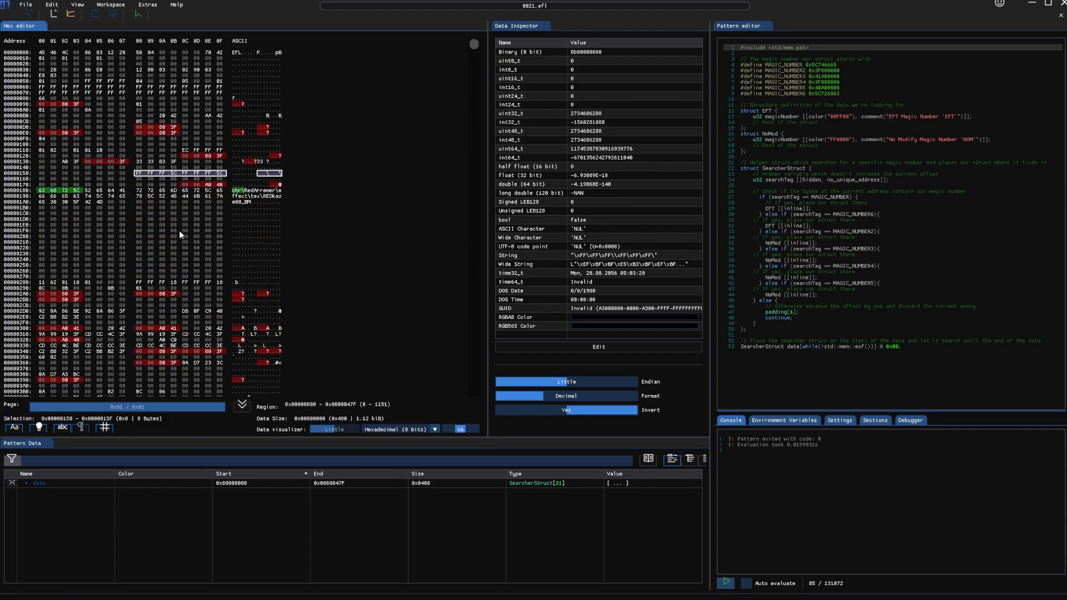